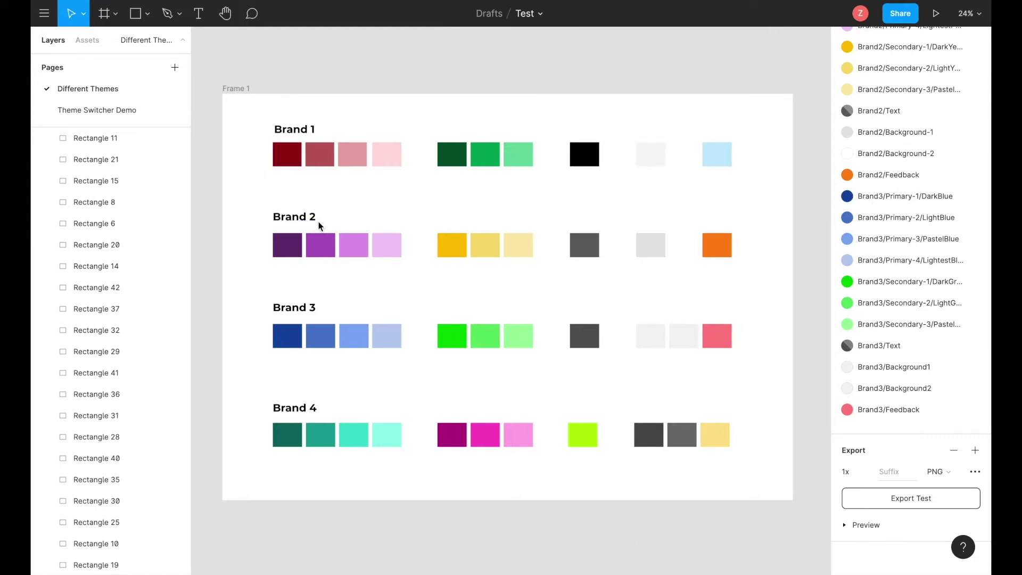
# Step: Create color style Brand4/Primary-1/DarkGreen from the first dark green Brand 4 rectangle's fill
pyautogui.scroll(6, 893, 142)
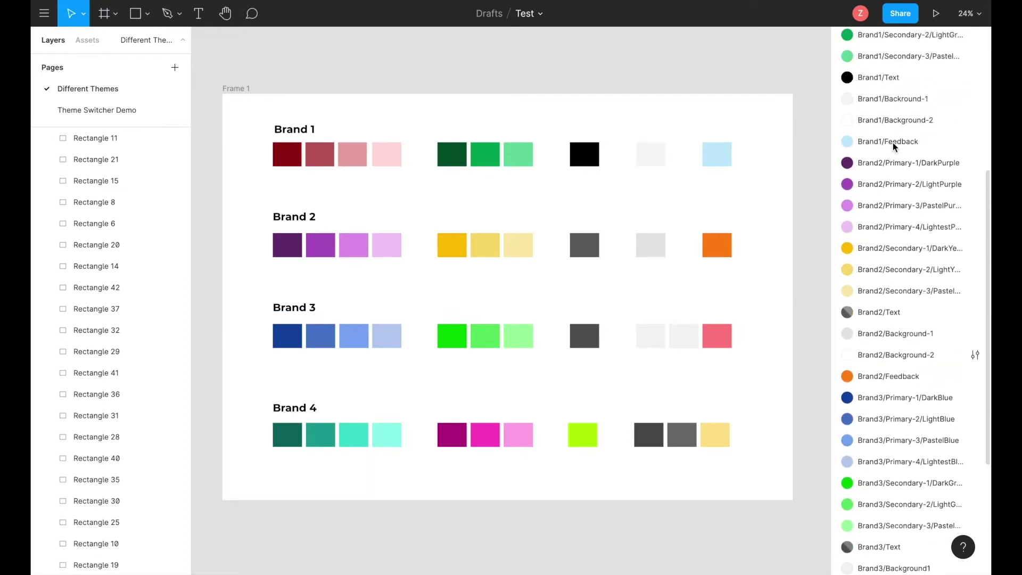
pyautogui.scroll(3, 893, 142)
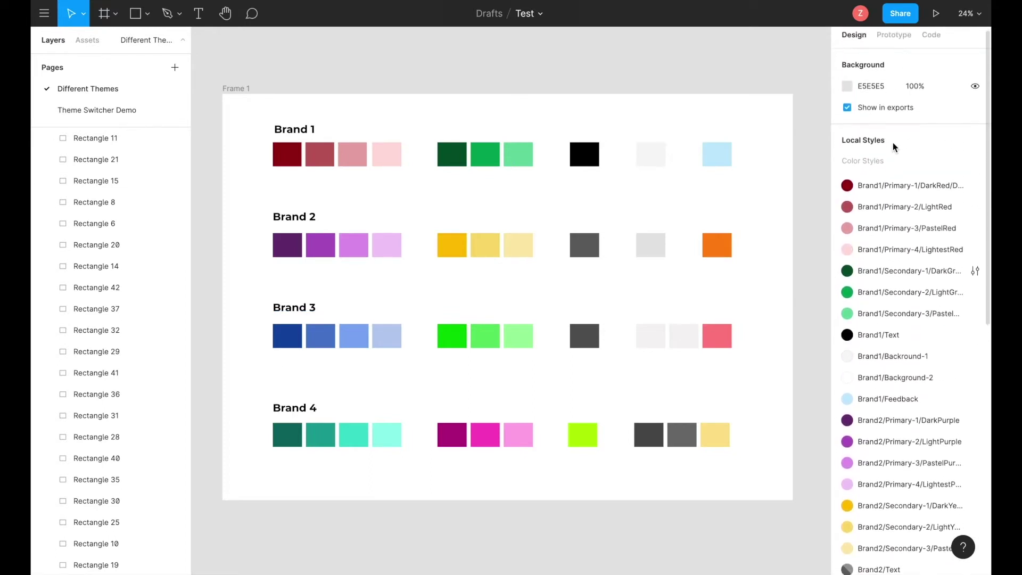
pyautogui.scroll(-3, 456, 433)
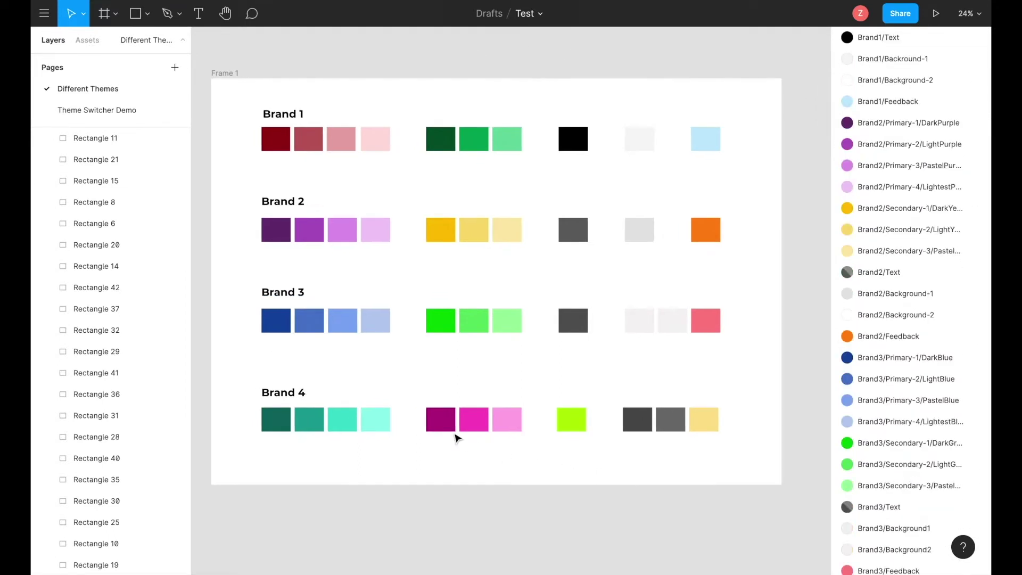
pyautogui.click(276, 419)
pyautogui.click(316, 393)
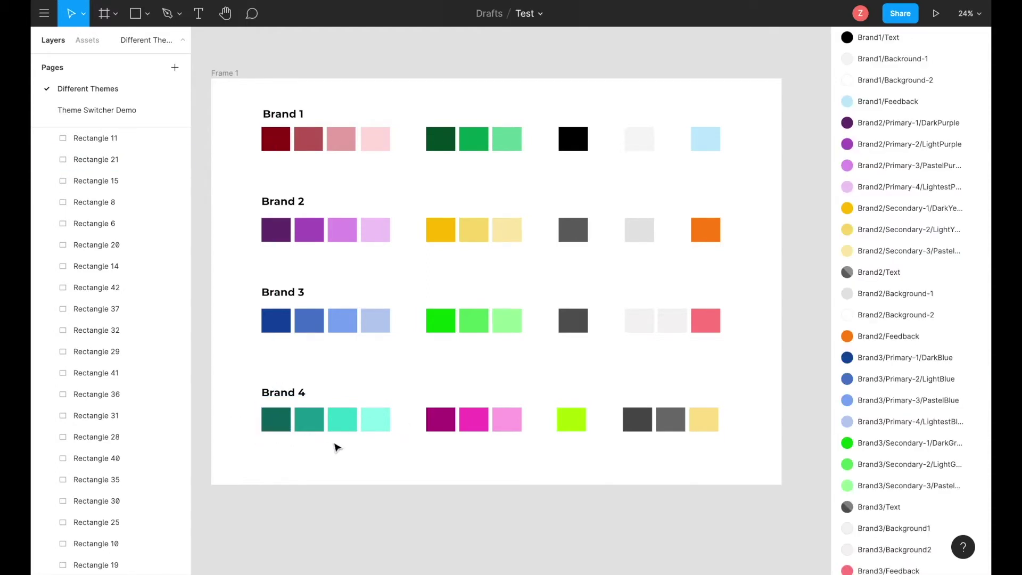
pyautogui.click(277, 419)
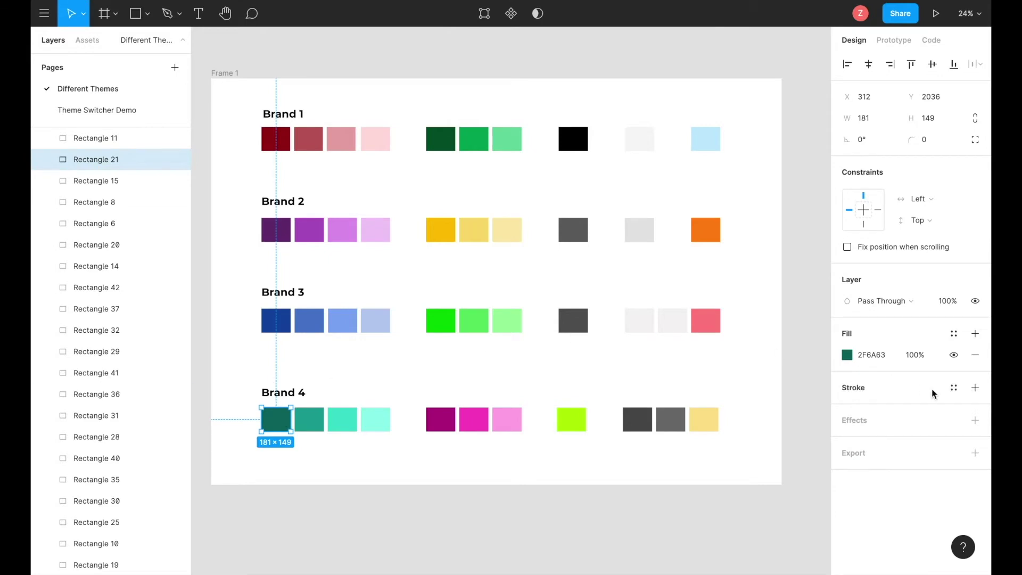
pyautogui.click(954, 334)
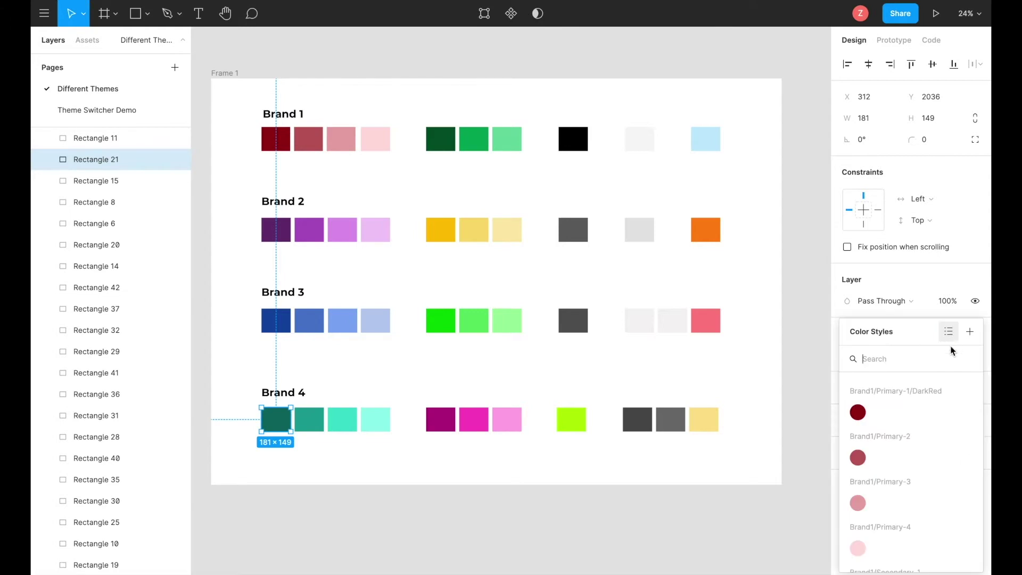
pyautogui.click(970, 332)
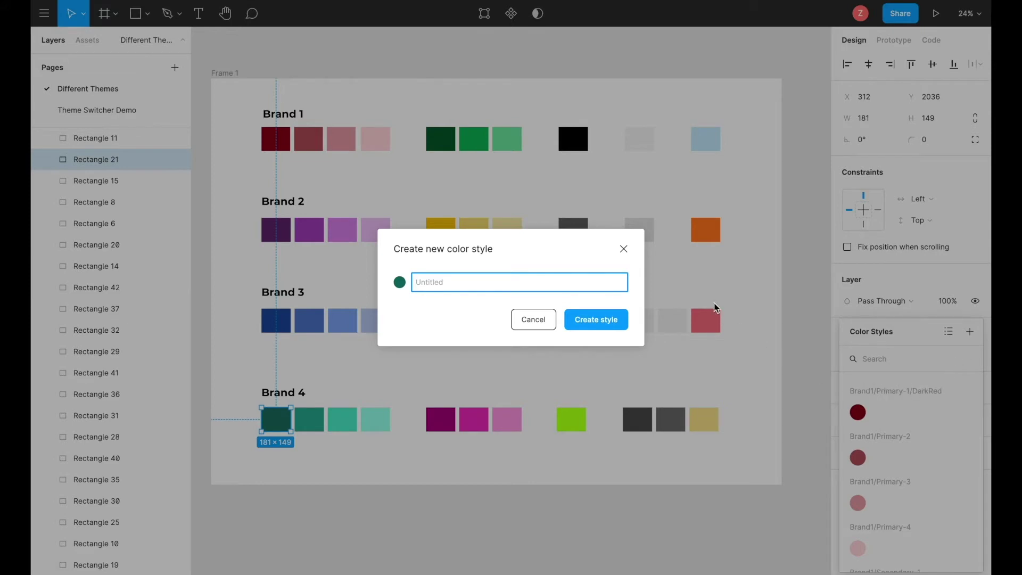
pyautogui.write('Brand4/Primary-1/DarkGreen')
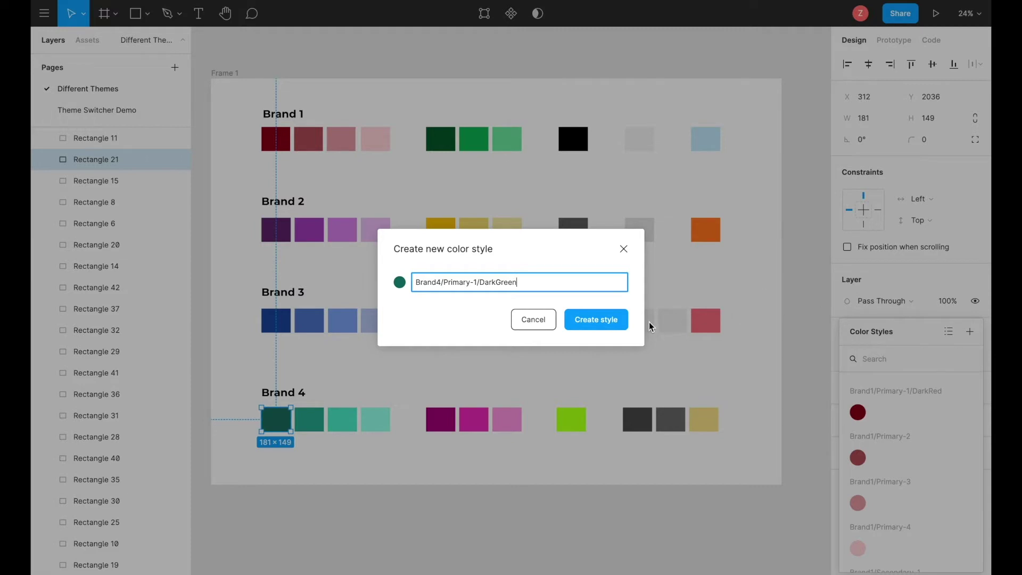
pyautogui.click(607, 323)
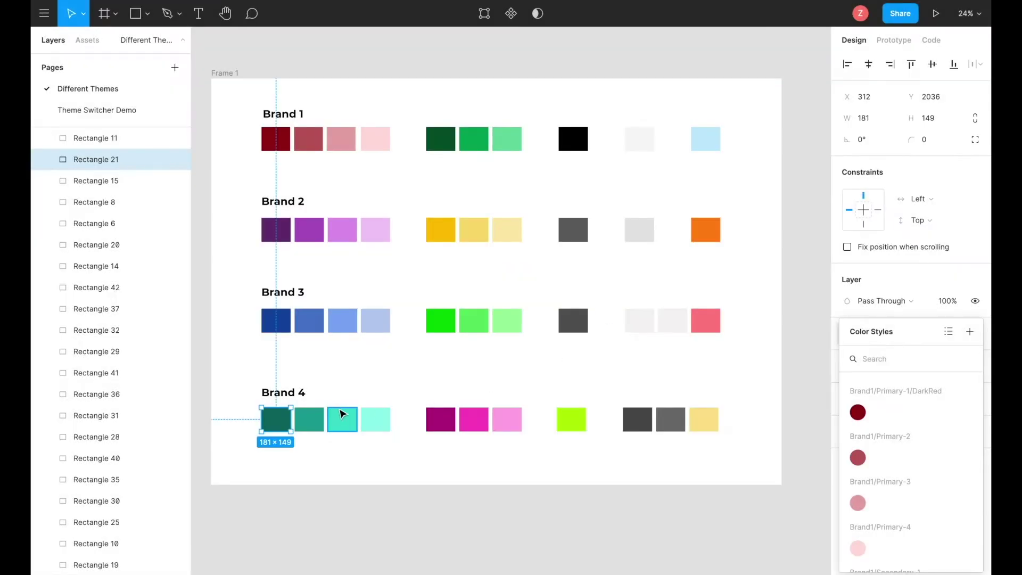
# Step: Save the second Brand 4 swatch's fill as color style Brand4/Primary-2/Light
pyautogui.click(315, 422)
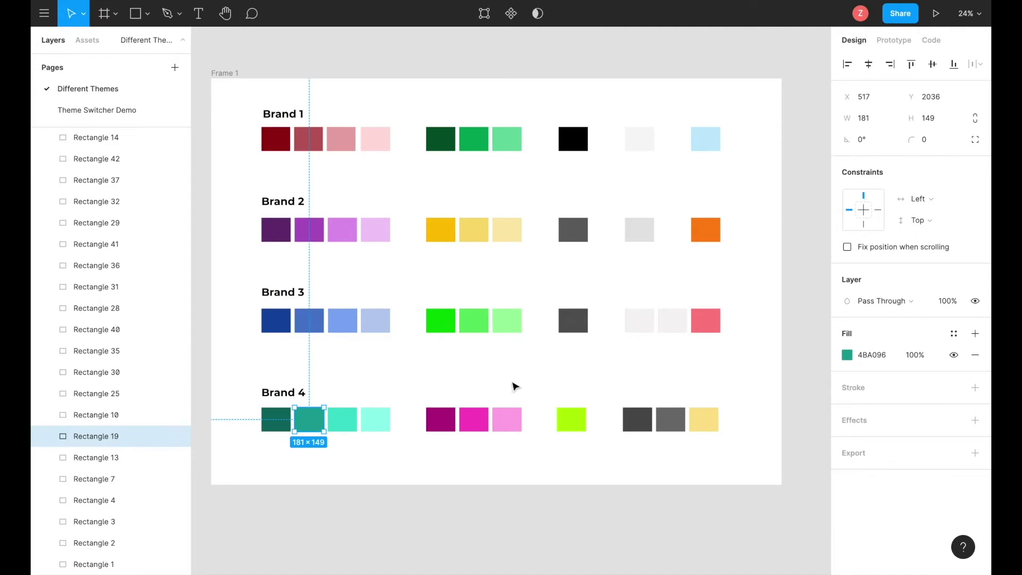
pyautogui.click(953, 332)
pyautogui.click(970, 331)
pyautogui.write('Brand4/Primary')
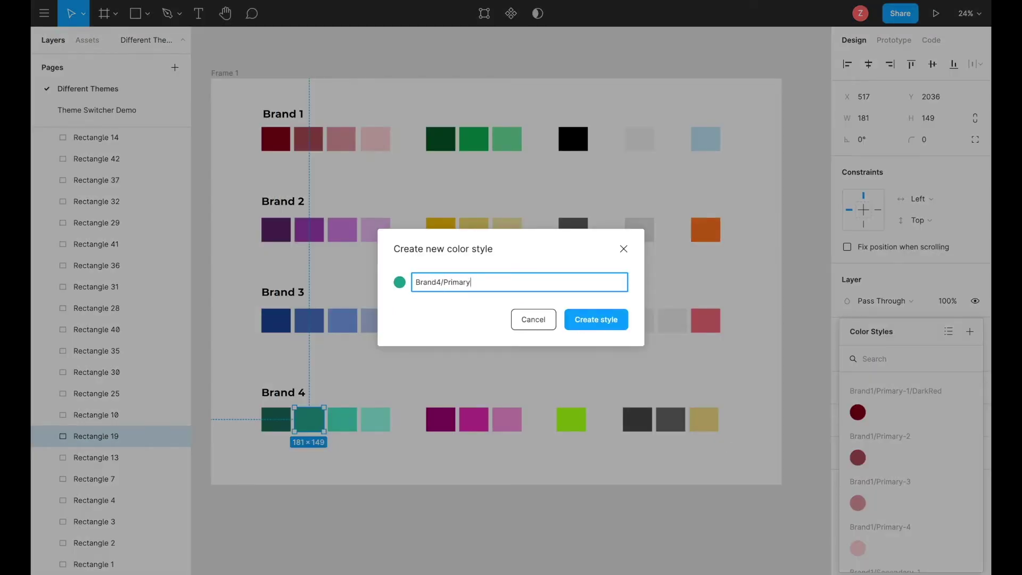
pyautogui.write('-2/Light')
pyautogui.press('Return')
# Step: Save the third swatch as Brand4/Primary-3/PastelGreen and name the fourth Brand4/Primary-4/LightestGreen
pyautogui.click(342, 419)
pyautogui.click(954, 333)
pyautogui.click(970, 331)
pyautogui.write('Brand')
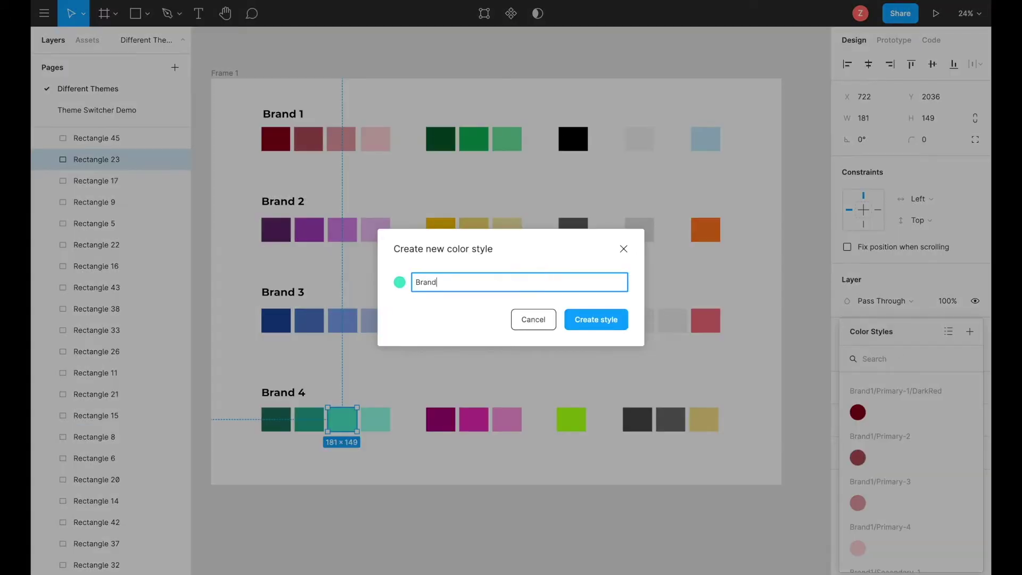
pyautogui.write('4/Primary-3/PastelGreen')
pyautogui.click(596, 319)
pyautogui.click(375, 419)
pyautogui.click(970, 331)
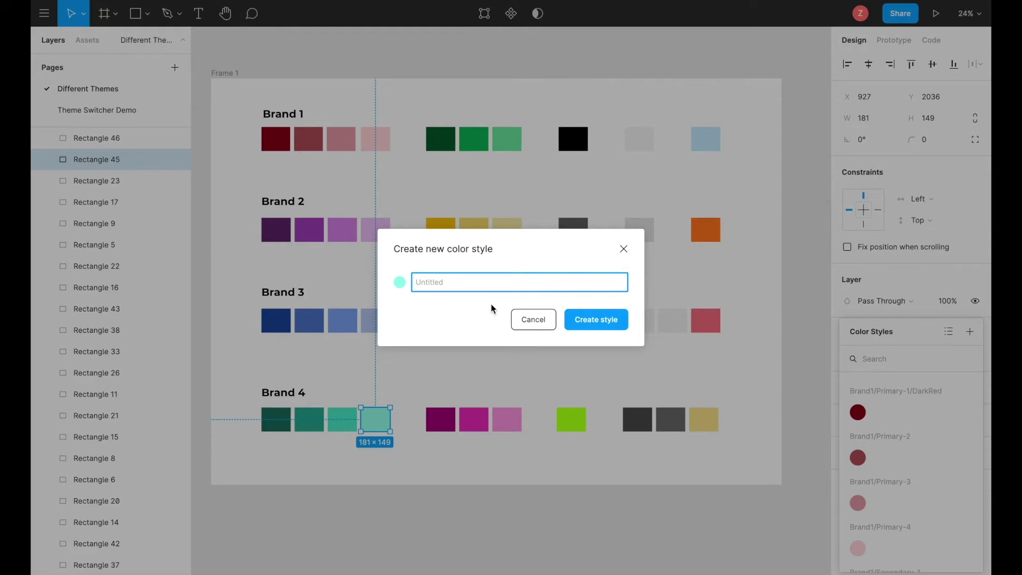
pyautogui.write('Brand4/Primary-4/LightestGreen')
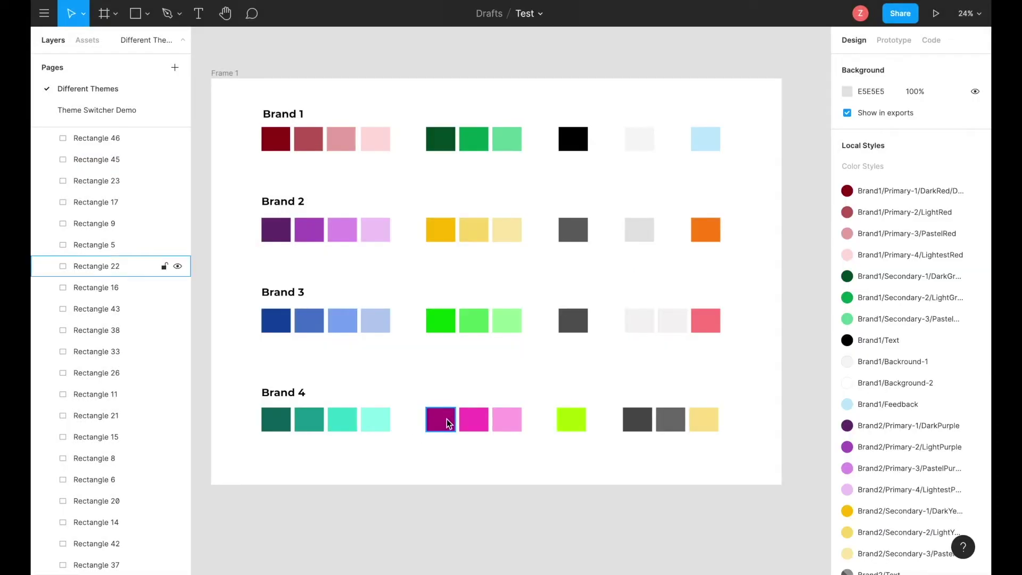
# Step: Save the dark magenta Brand 4 swatch as color style Brand4/Secondary-1/DarkPink
pyautogui.click(446, 420)
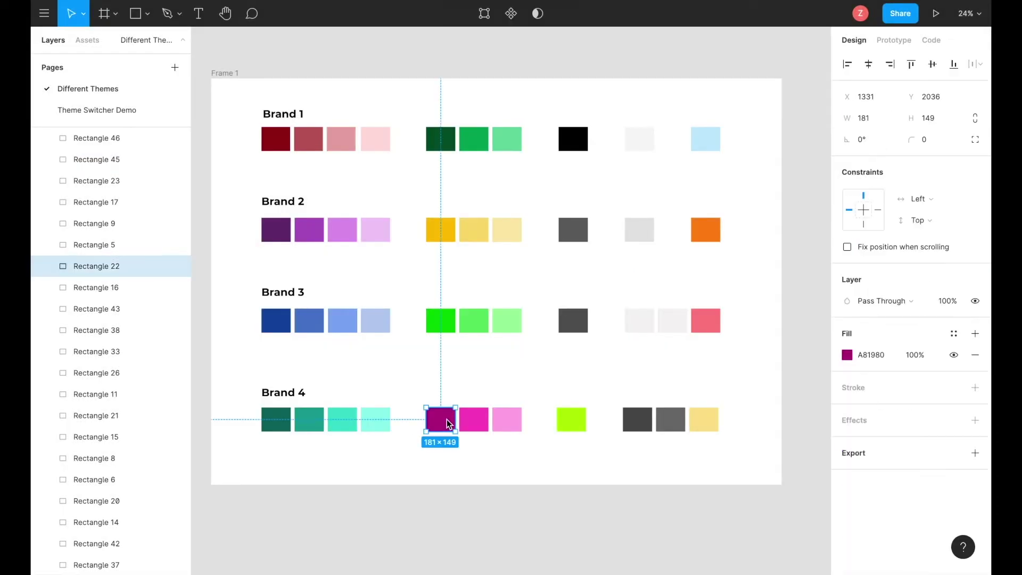
pyautogui.click(956, 340)
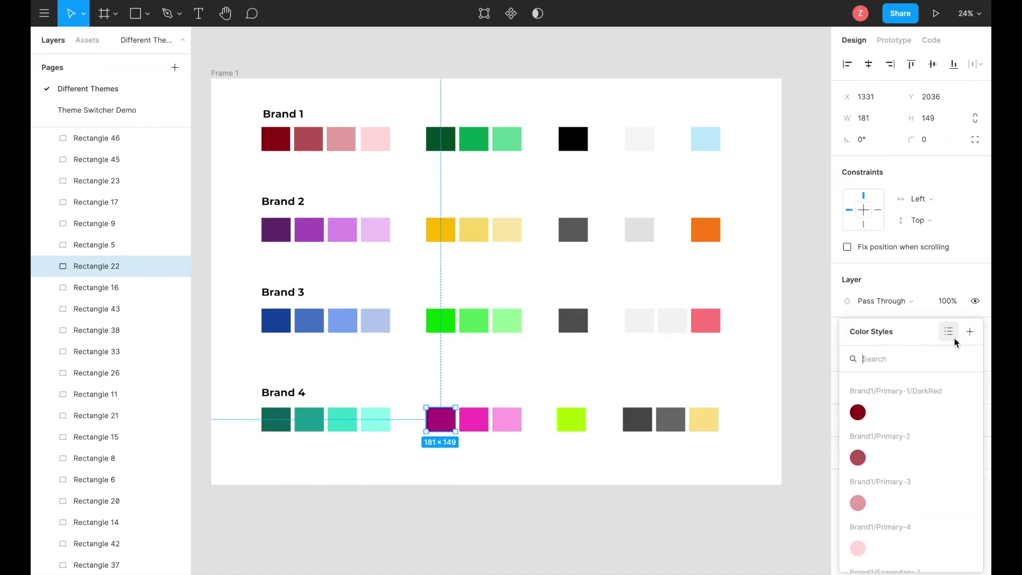
pyautogui.click(973, 331)
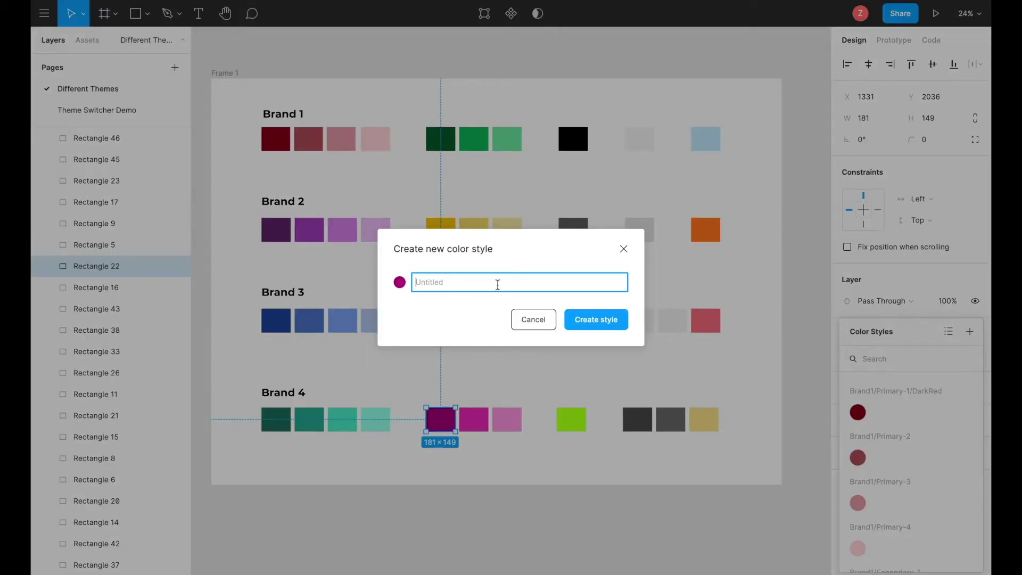
pyautogui.write('Brand4/Secondary-2')
pyautogui.write('/DarkPink')
pyautogui.click(599, 320)
# Step: Save the bright and light pink swatches as Brand4/Secondary-2/LightPink and Brand4/Secondary-3/LightestPink
pyautogui.click(474, 416)
pyautogui.click(970, 332)
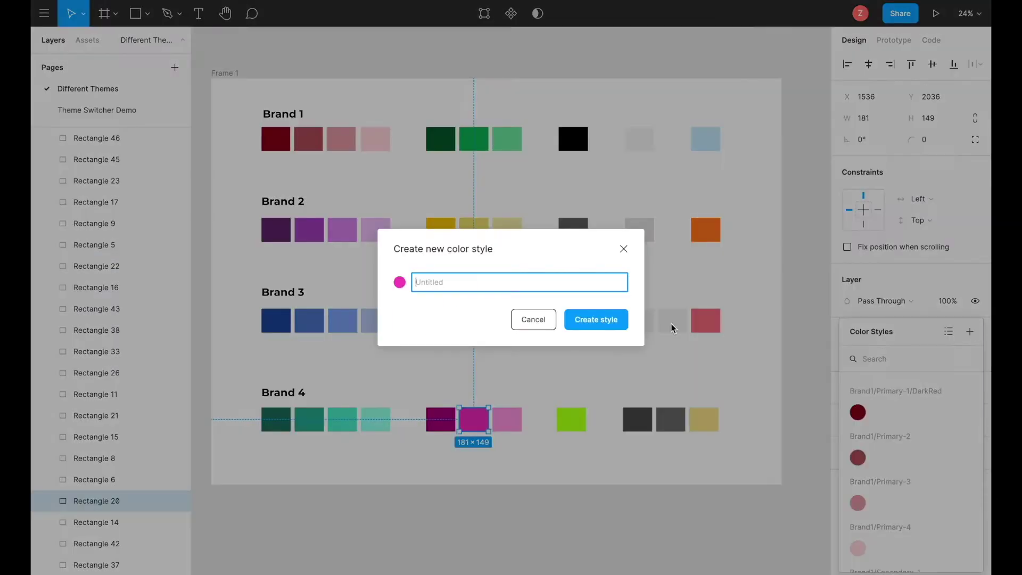
pyautogui.write('Brand4/Secondary-2/LightPink')
pyautogui.click(601, 321)
pyautogui.click(507, 420)
pyautogui.click(953, 333)
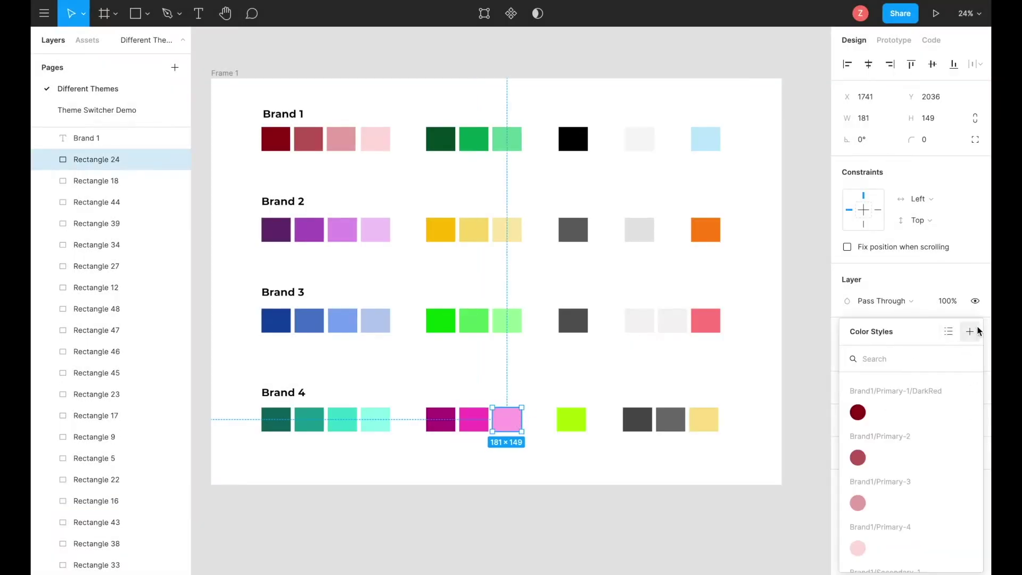
pyautogui.click(970, 331)
pyautogui.write('Brand4/Secondary-3/LightestPink')
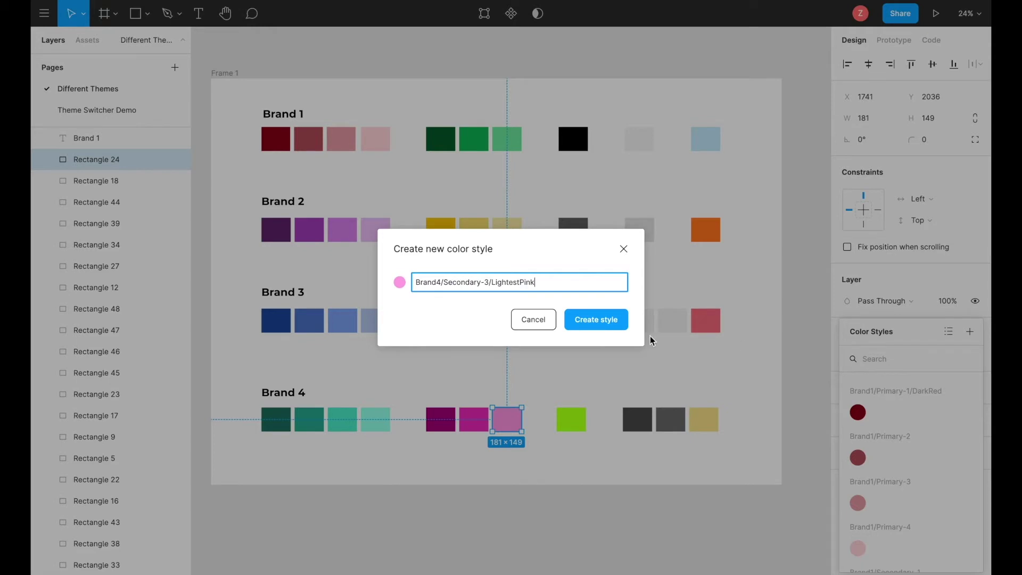
pyautogui.press('Return')
# Step: Create color style Brand4/Text from the lime-green Brand 4 swatch's fill
pyautogui.click(571, 419)
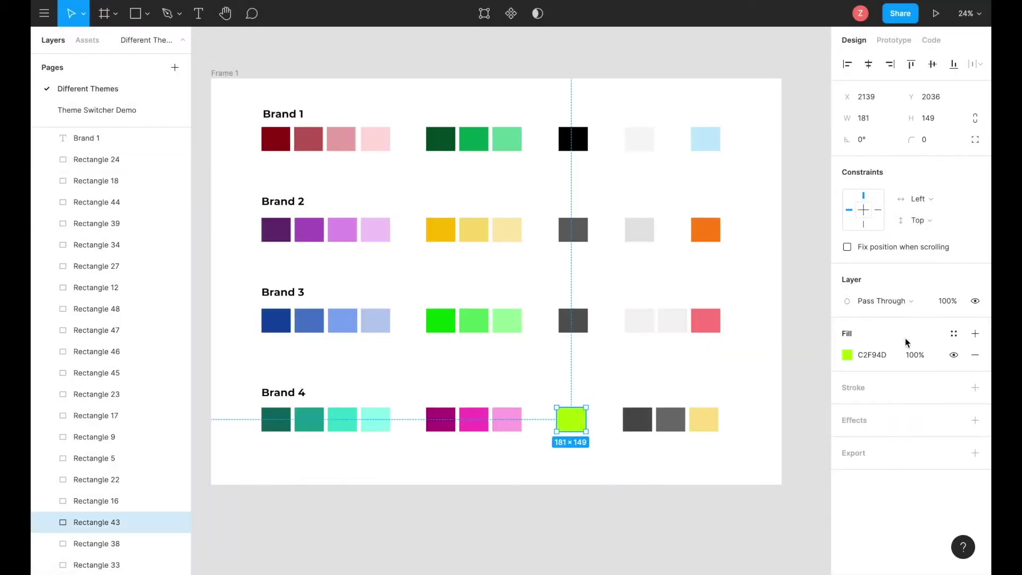
pyautogui.click(953, 334)
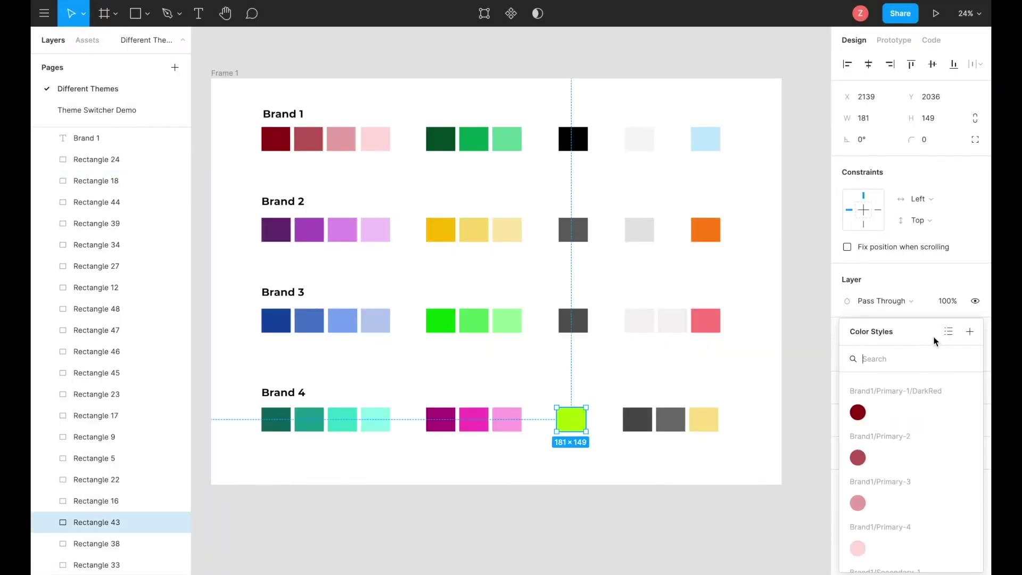
pyautogui.click(963, 334)
pyautogui.write('B')
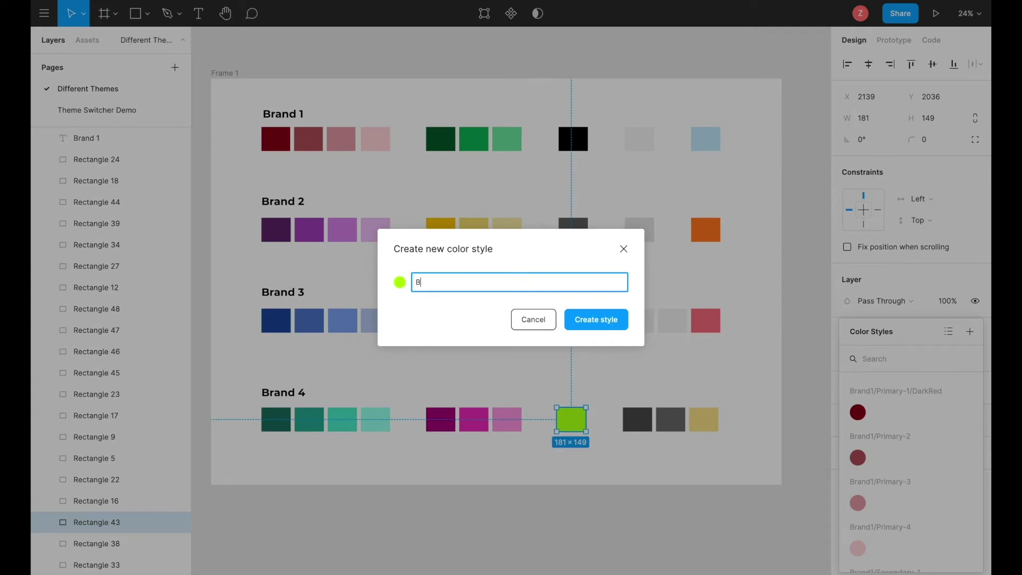
pyautogui.write('rand4/Text')
pyautogui.click(603, 324)
# Step: Save the dark grey Brand 4 swatch's fill as color style Brand4/Backround
pyautogui.click(635, 413)
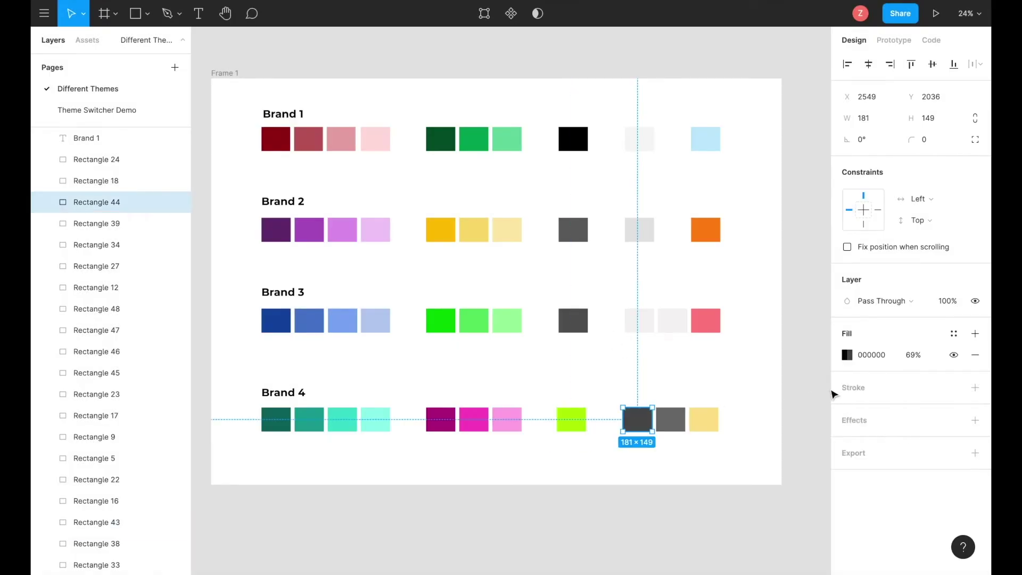
pyautogui.click(954, 333)
pyautogui.click(969, 335)
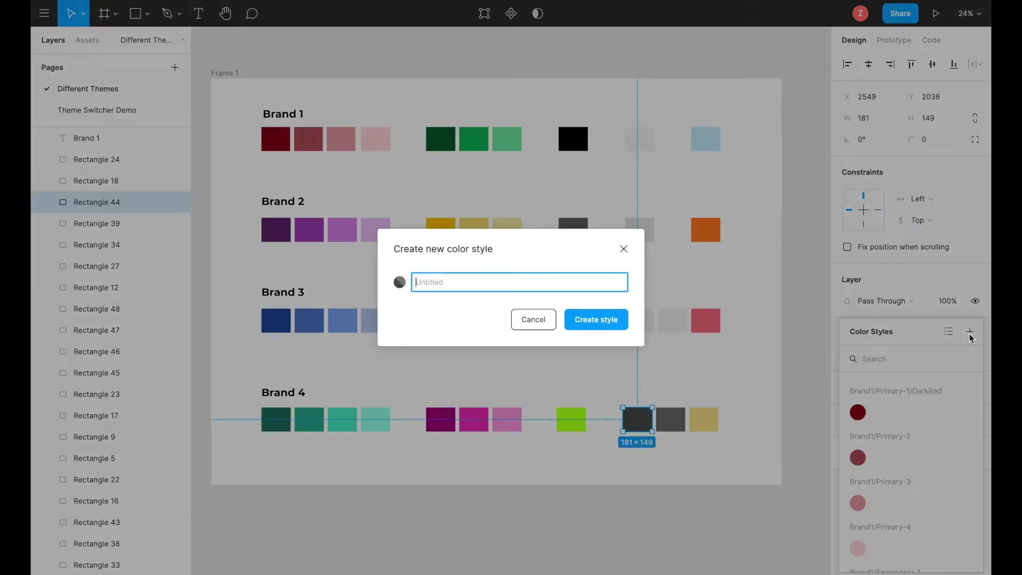
pyautogui.write('Brand4/Backround-1')
pyautogui.click(589, 320)
# Step: Save the mid grey Brand 4 swatch's fill as color style Brand4/Background-2
pyautogui.click(673, 425)
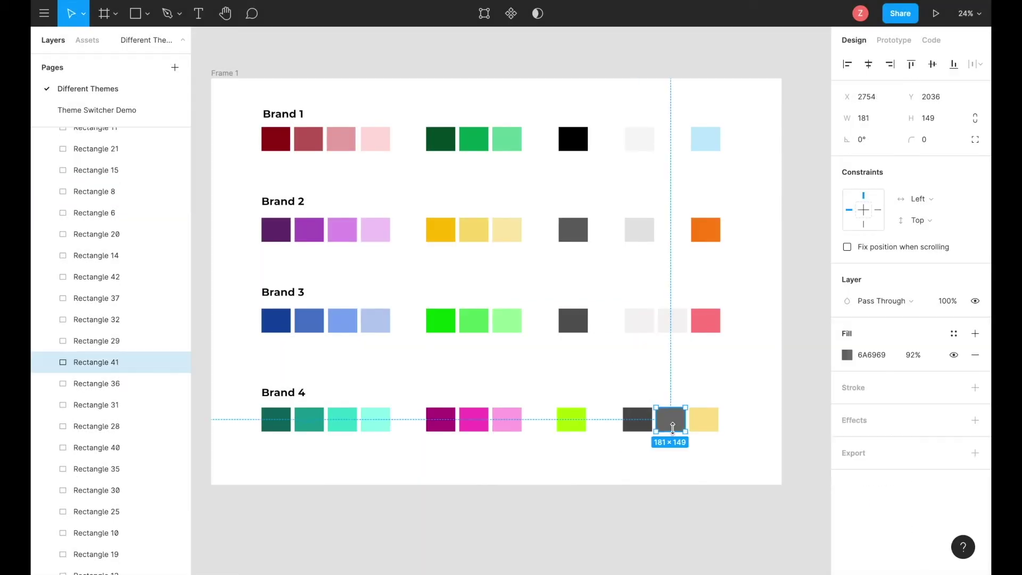
pyautogui.click(954, 333)
pyautogui.click(970, 331)
pyautogui.write('B')
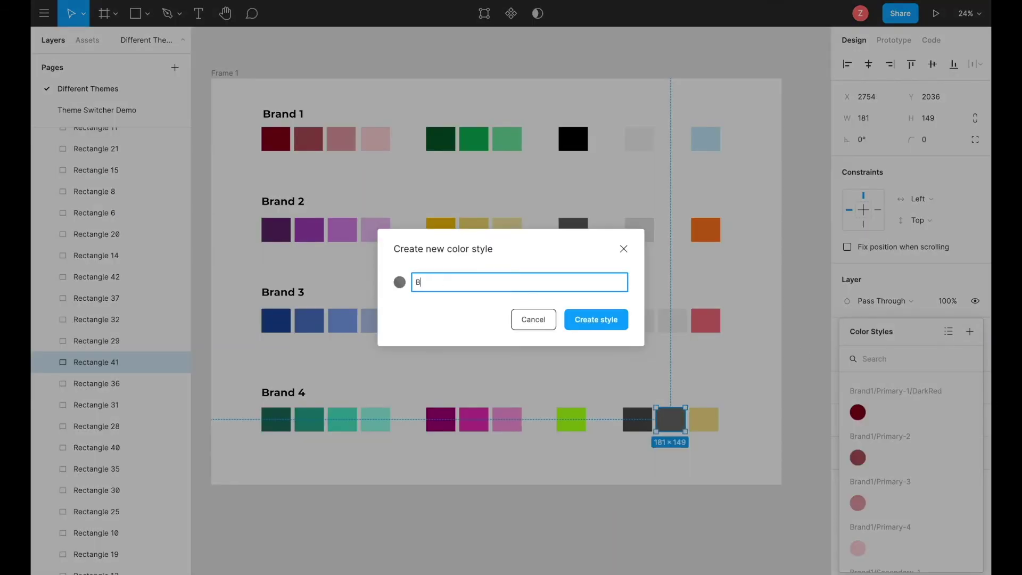
pyautogui.write('rand4/Background-2')
pyautogui.click(602, 326)
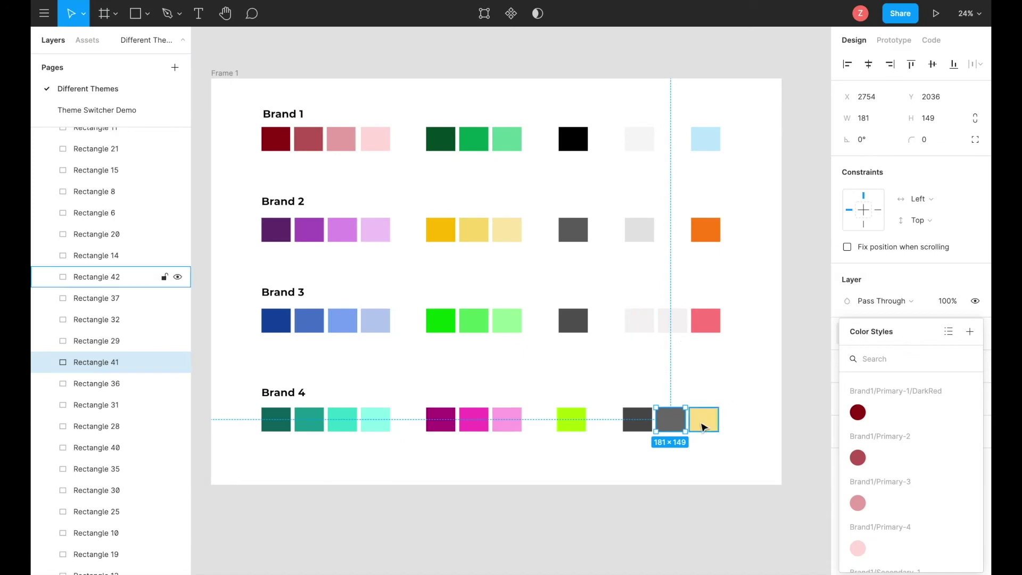
pyautogui.click(704, 426)
pyautogui.click(949, 334)
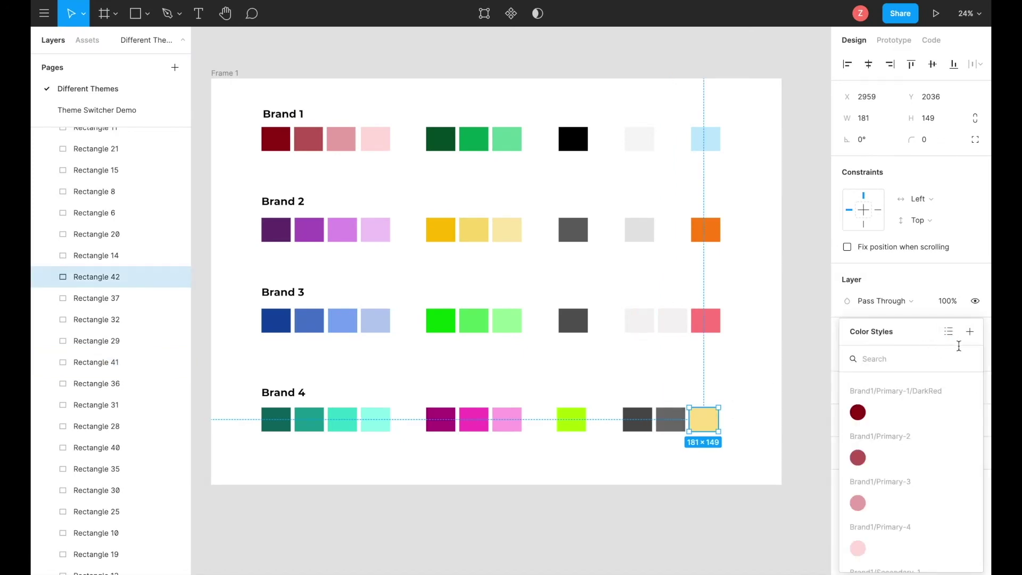
# Step: Create color style Brand4/Feedback from the yellow swatch, then review the local styles list
pyautogui.click(969, 337)
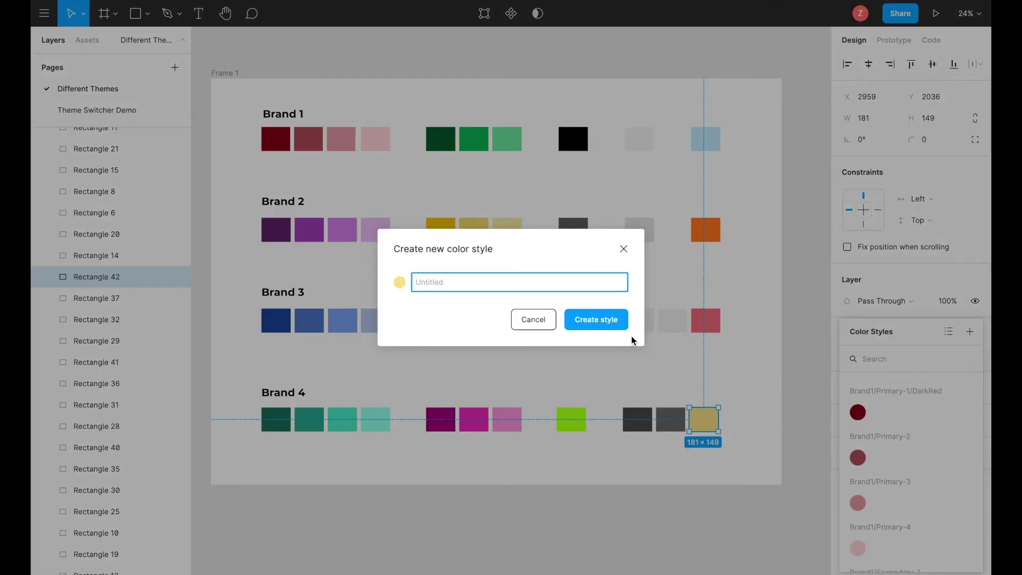
pyautogui.write('Brand4/Feedback')
pyautogui.click(603, 325)
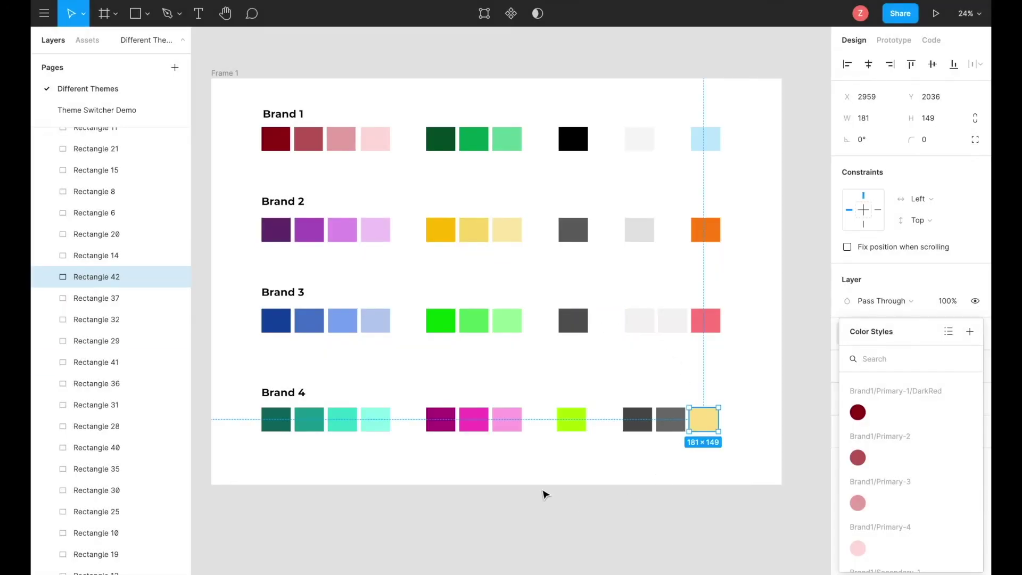
pyautogui.click(738, 400)
pyautogui.scroll(-13, 887, 348)
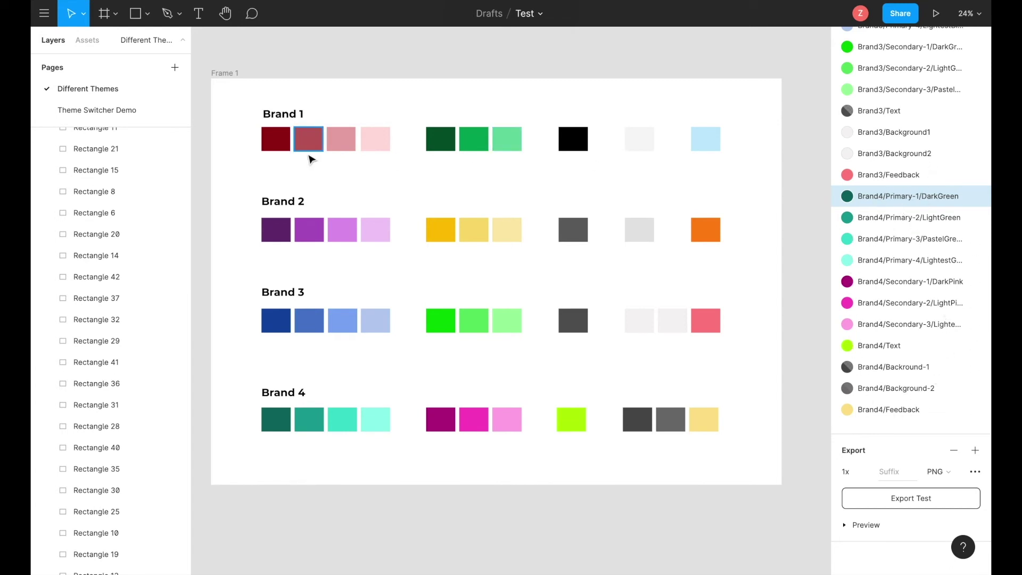
# Step: Go to the Theme Switcher Demo page and launch the Theme Switcher plugin from Plugins
pyautogui.click(158, 110)
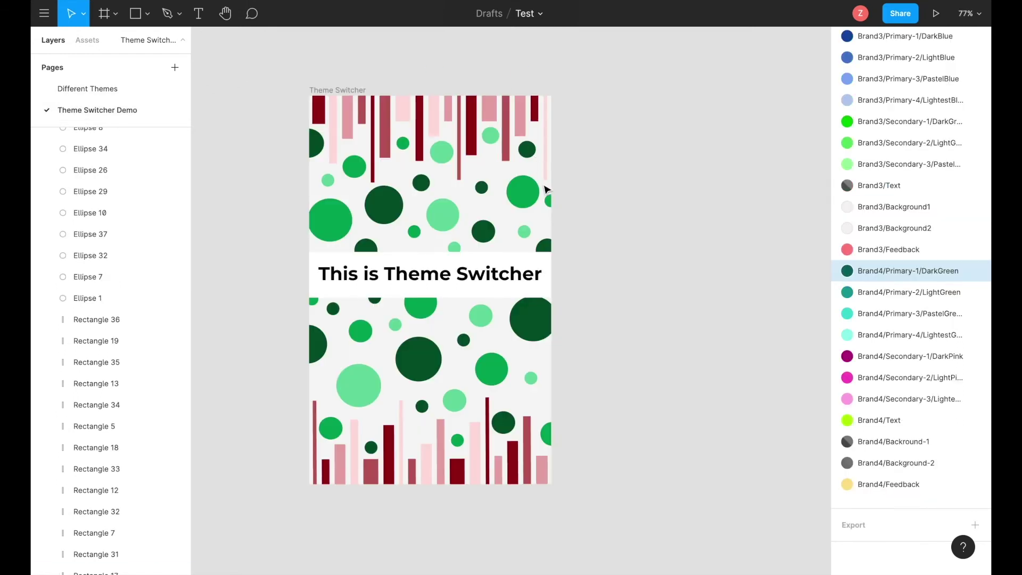
pyautogui.scroll(-2, 614, 200)
pyautogui.hscroll(1, 614, 201)
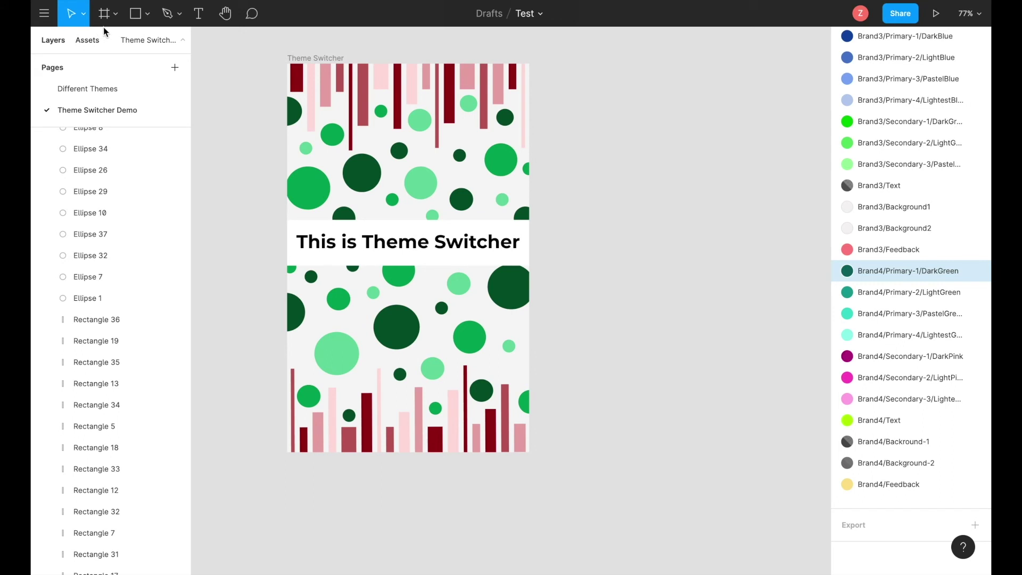
pyautogui.click(44, 19)
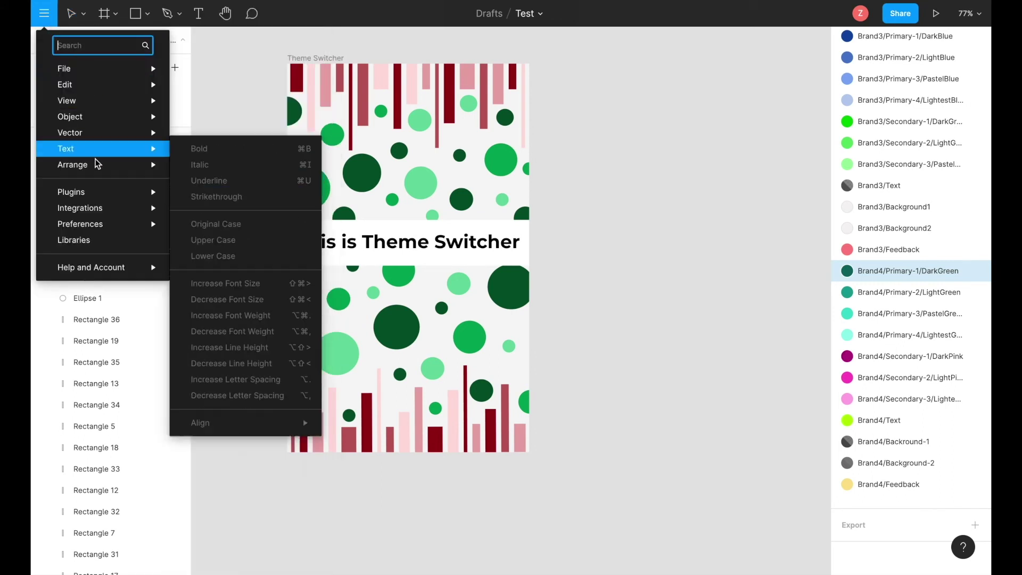
pyautogui.moveTo(102, 194)
pyautogui.click(229, 195)
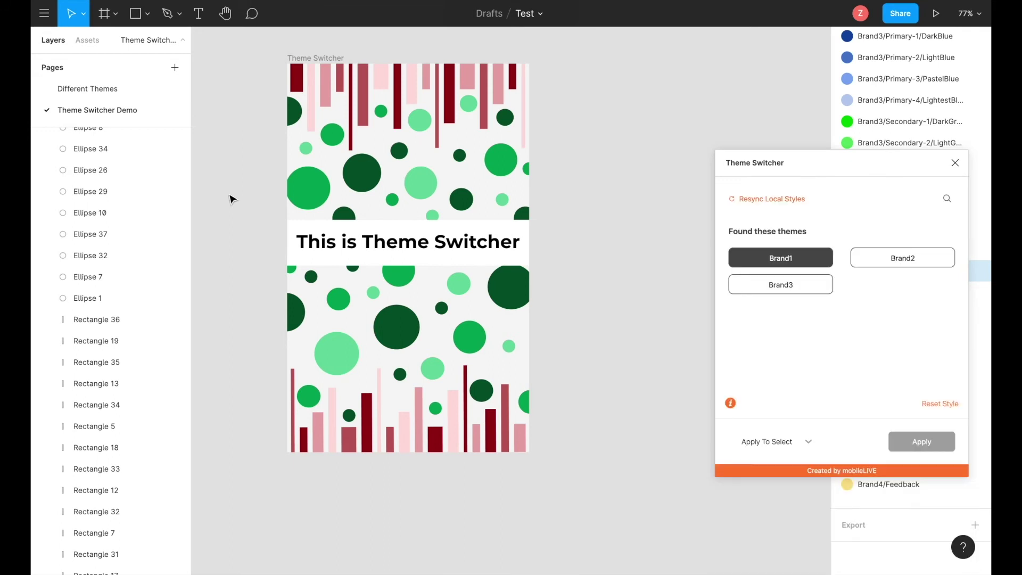
# Step: Resync local styles, then apply Brand2, Brand3, Brand4 and finally Brand1 to the frame
pyautogui.click(754, 200)
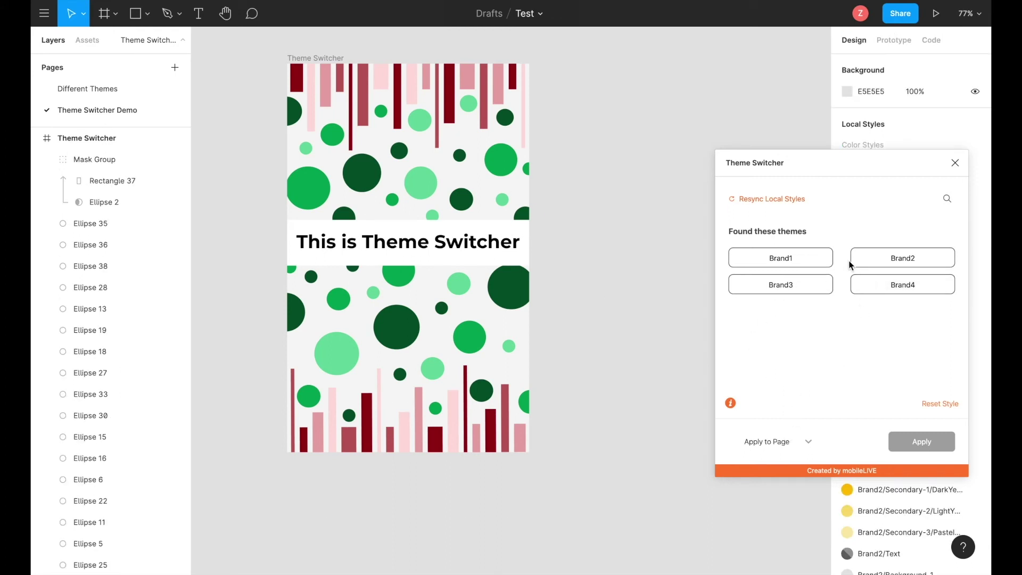
pyautogui.click(874, 254)
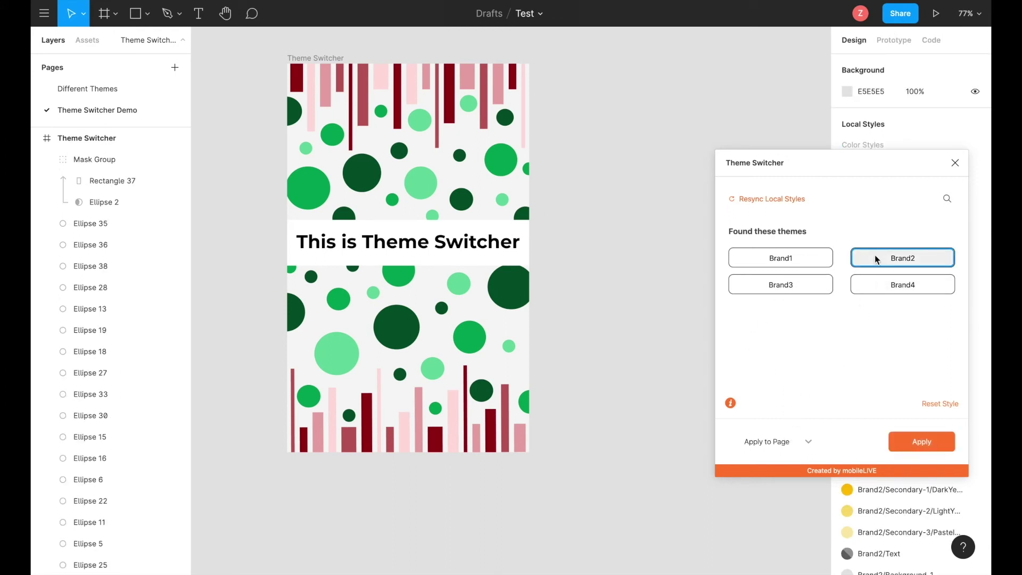
pyautogui.click(922, 445)
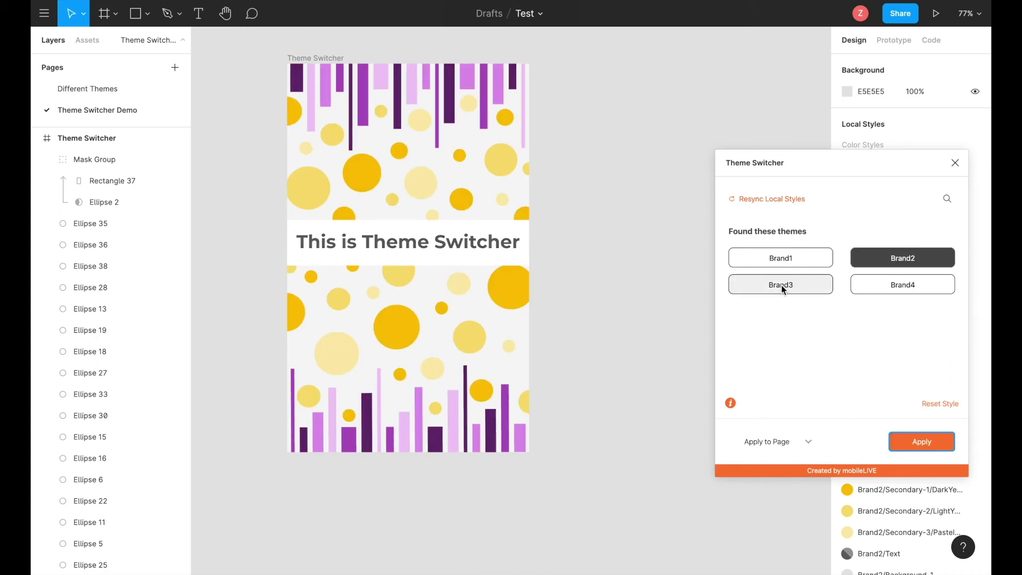
pyautogui.click(782, 285)
pyautogui.click(911, 438)
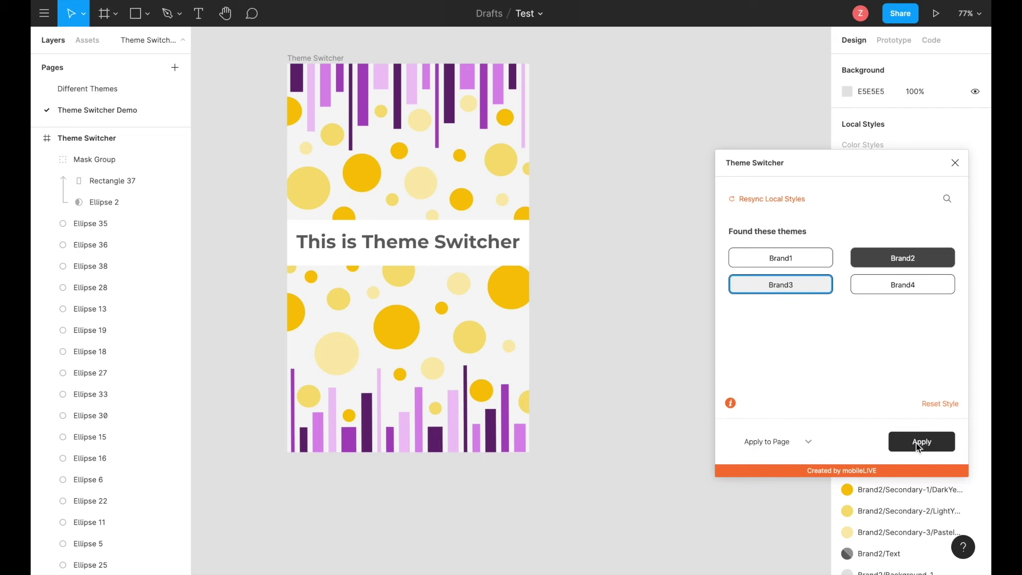
pyautogui.click(902, 291)
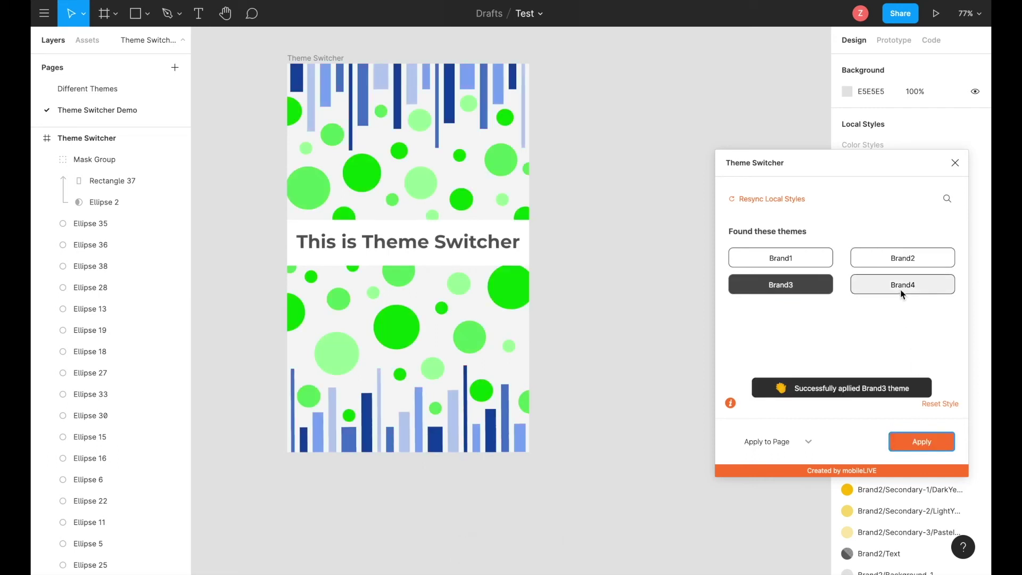
pyautogui.click(921, 443)
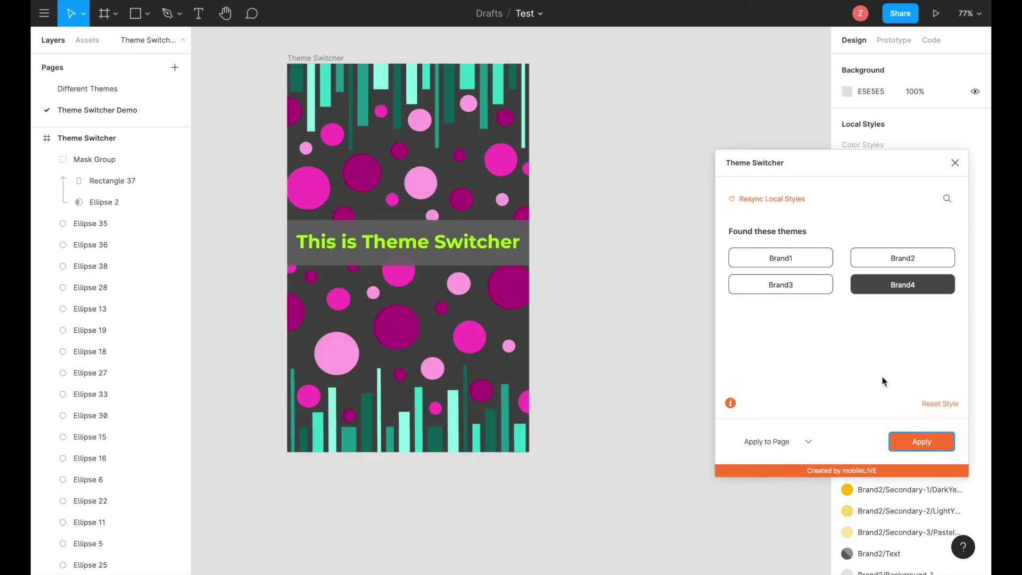
pyautogui.click(801, 258)
pyautogui.click(910, 440)
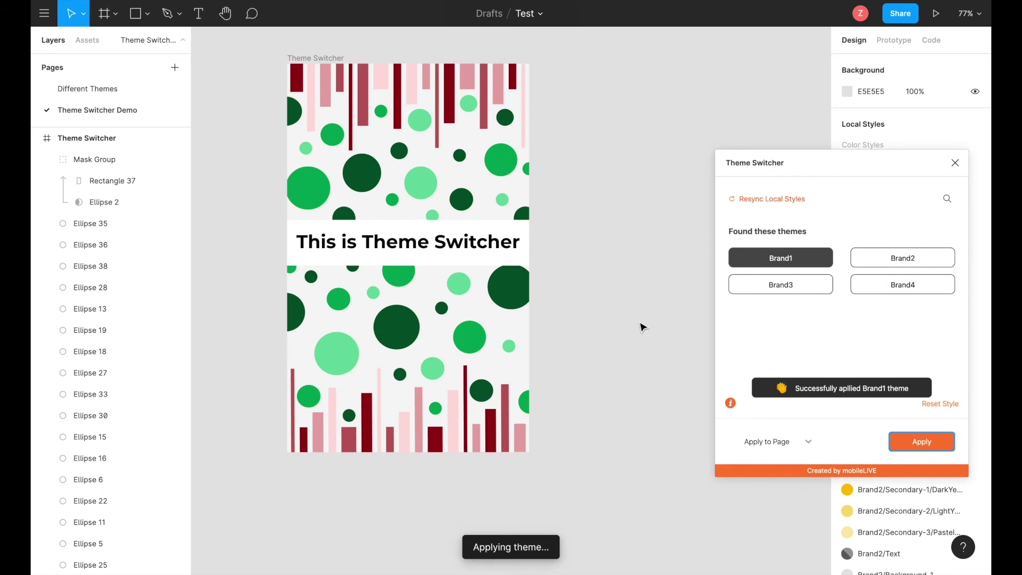
pyautogui.click(517, 294)
pyautogui.click(420, 183)
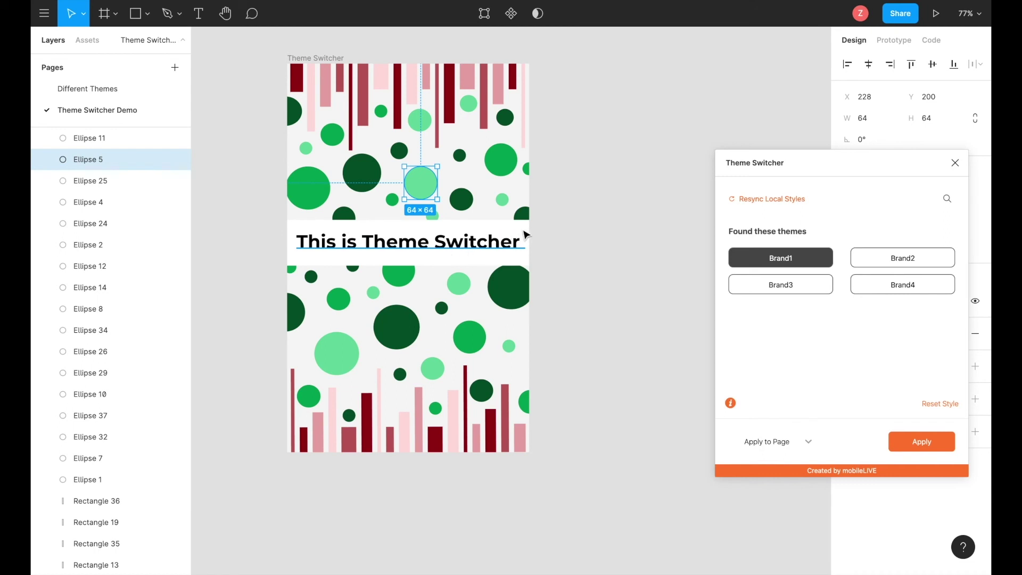
# Step: Set theming to Apply to Selection and give the title text and its bar Brand4
pyautogui.click(473, 246)
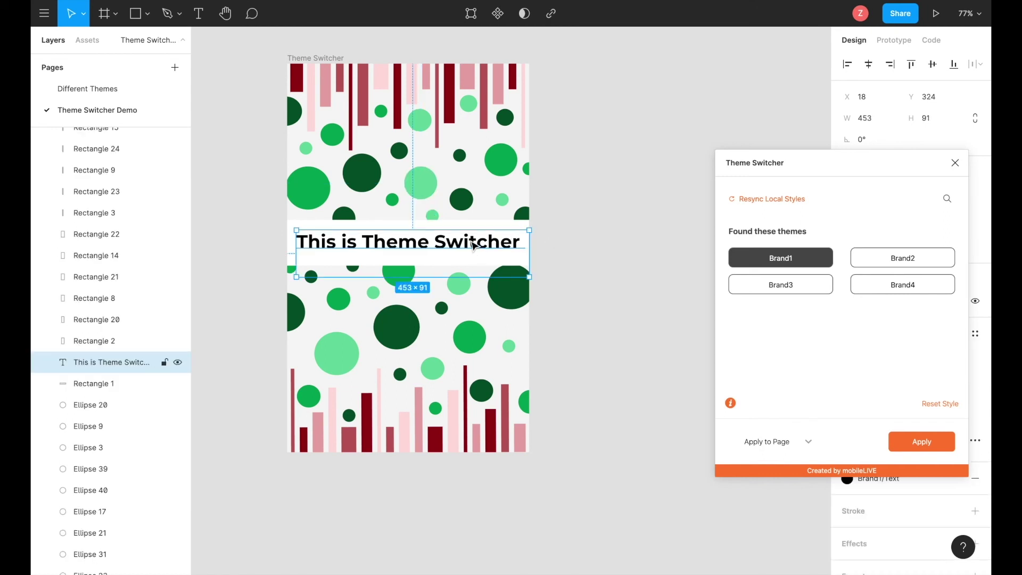
pyautogui.keyDown('shift'); pyautogui.click(513, 224); pyautogui.keyUp('shift')
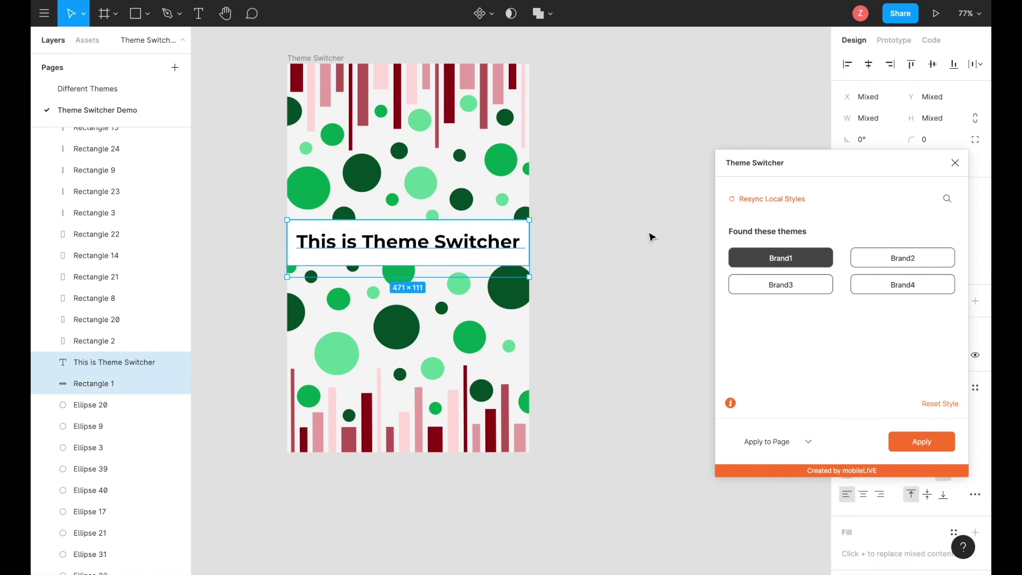
pyautogui.click(787, 444)
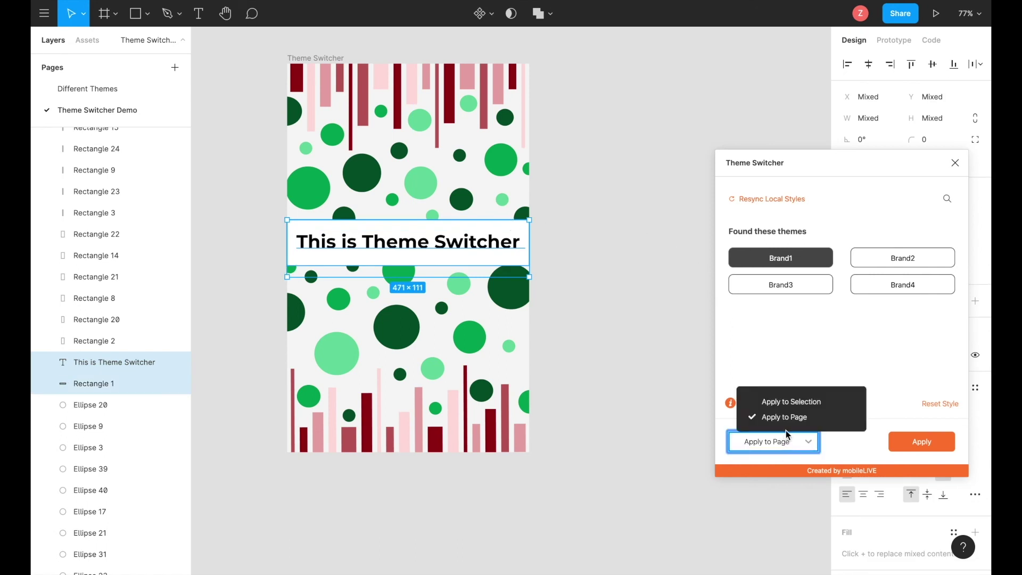
pyautogui.click(799, 408)
pyautogui.click(886, 292)
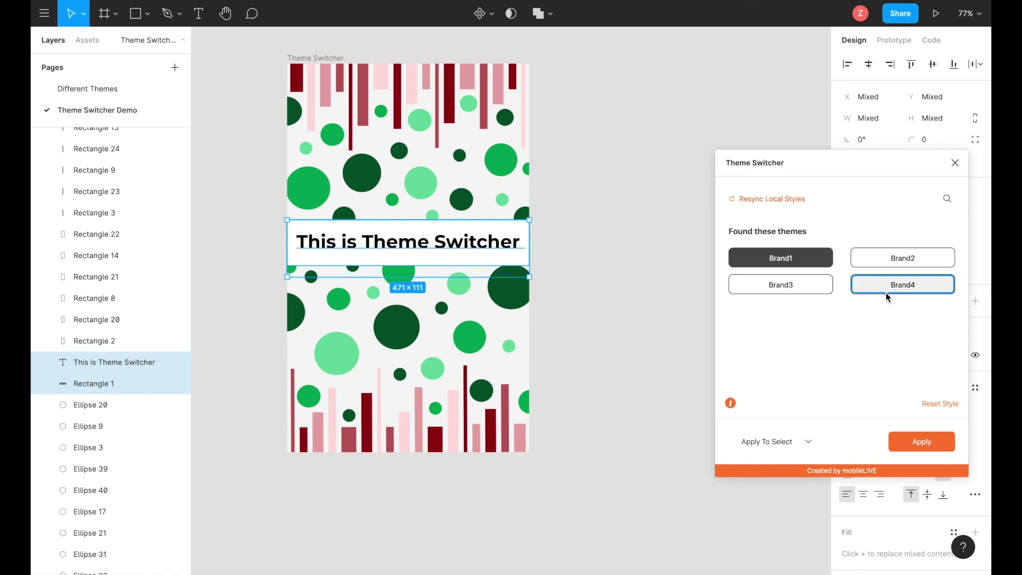
pyautogui.click(923, 448)
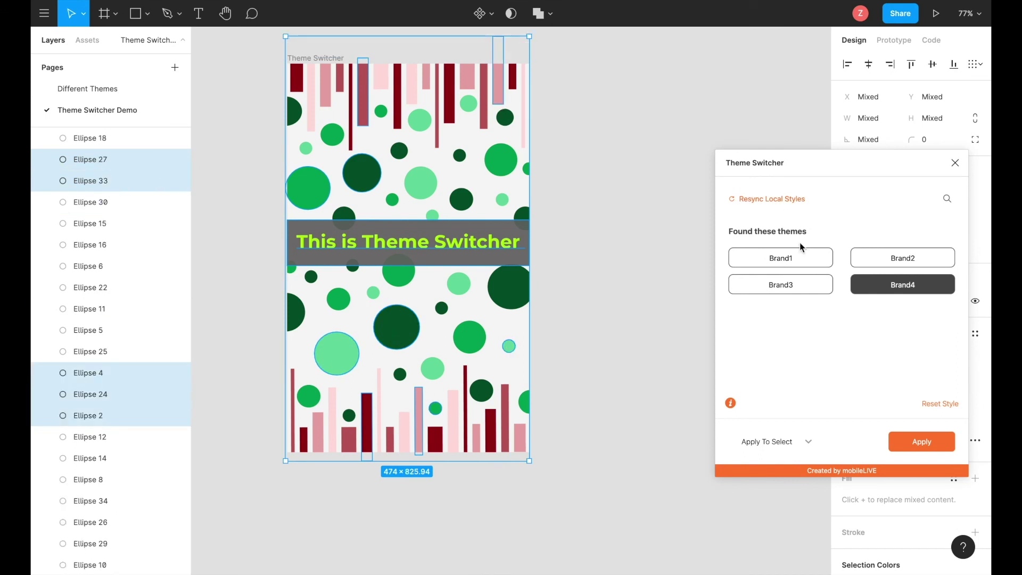
# Step: Apply Brand3, Brand4 and Brand2 to other selected shapes in the frame
pyautogui.click(781, 284)
pyautogui.click(905, 448)
pyautogui.click(462, 252)
pyautogui.click(903, 285)
pyautogui.click(919, 441)
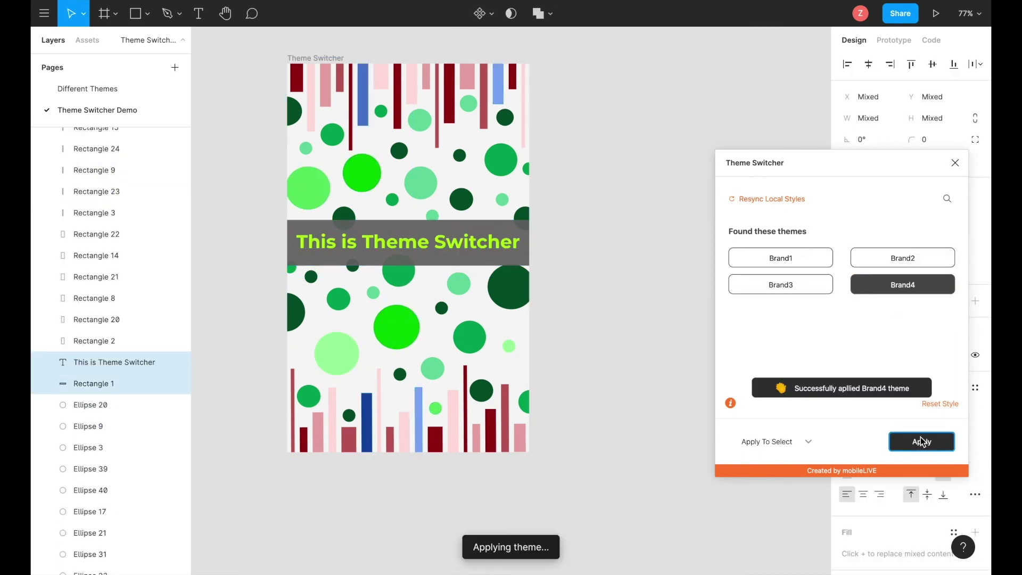
pyautogui.click(903, 258)
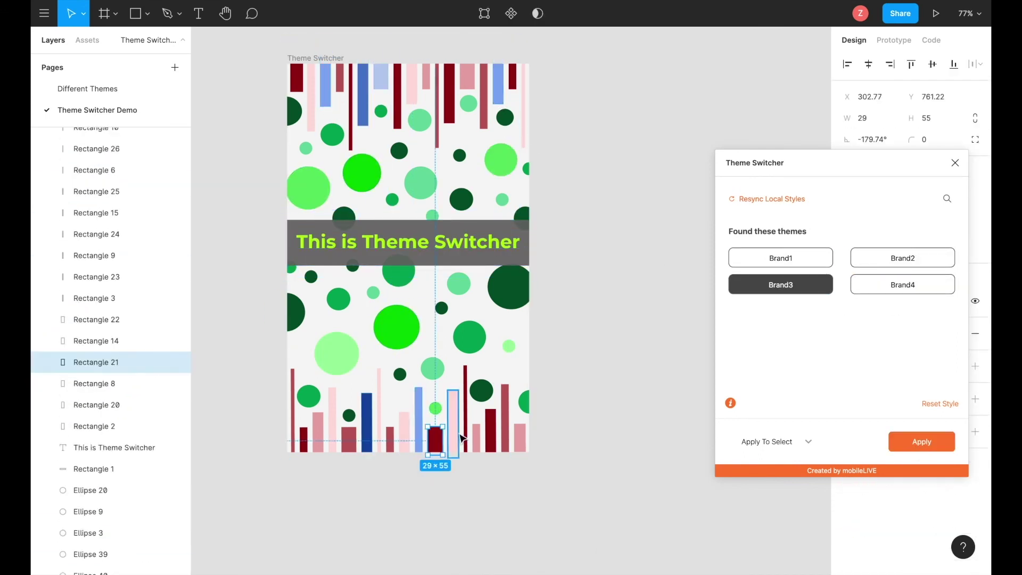
pyautogui.click(926, 443)
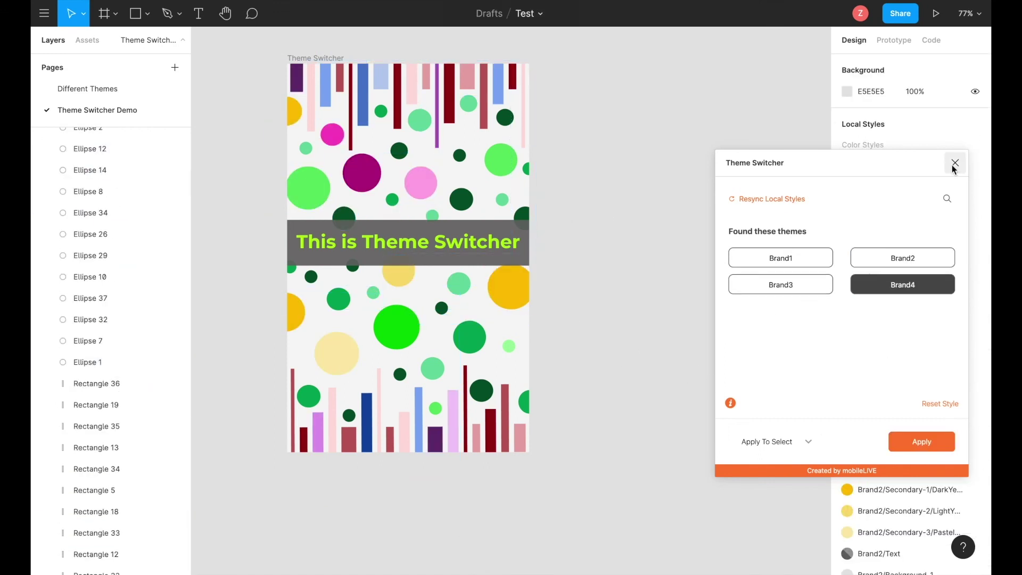
# Step: Switch to Apply to Page and apply Brand4, Brand2, then Brand1 across the frame
pyautogui.click(789, 445)
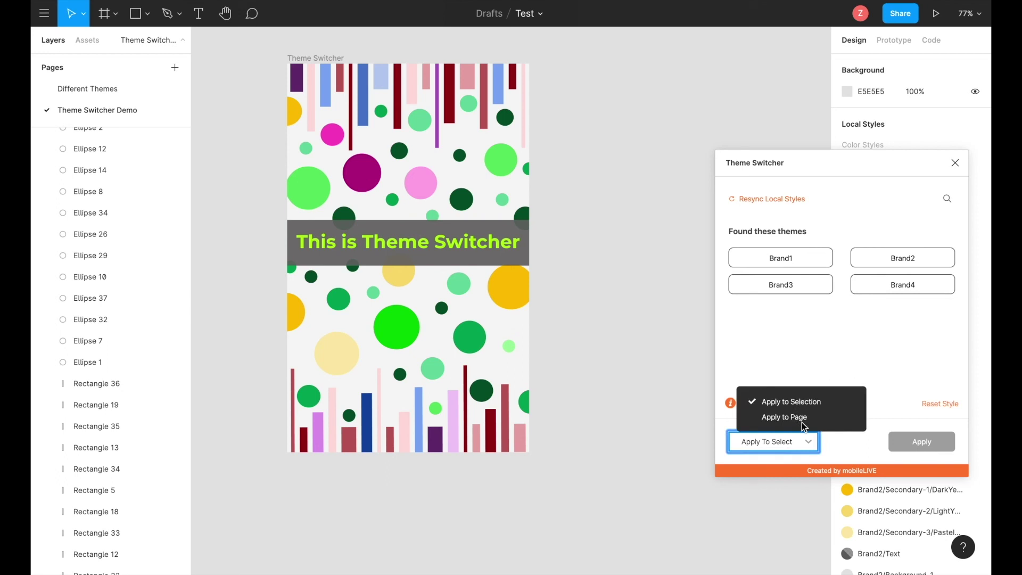
pyautogui.click(800, 420)
pyautogui.click(880, 286)
pyautogui.click(911, 449)
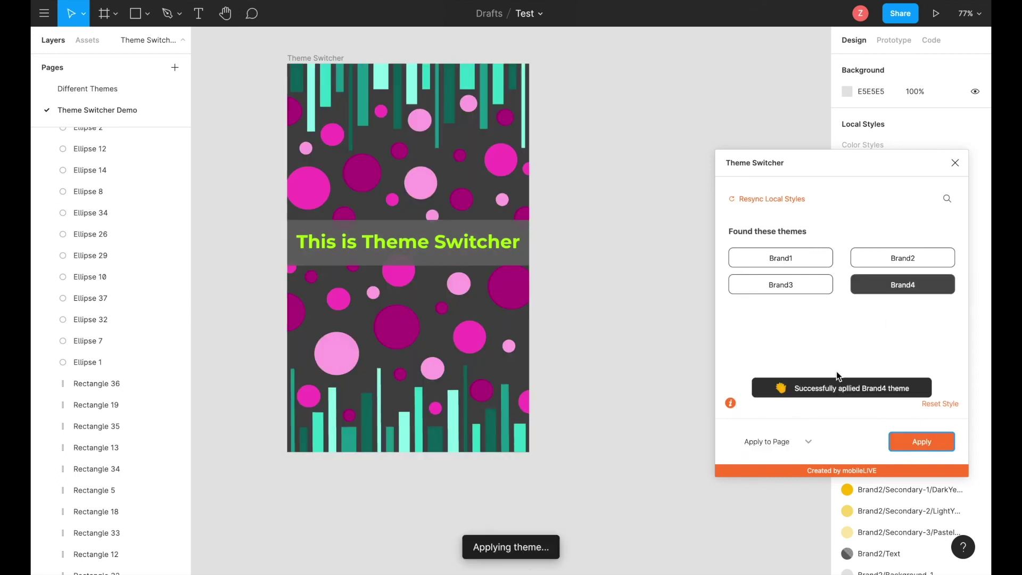
pyautogui.click(867, 261)
pyautogui.click(896, 441)
pyautogui.click(812, 261)
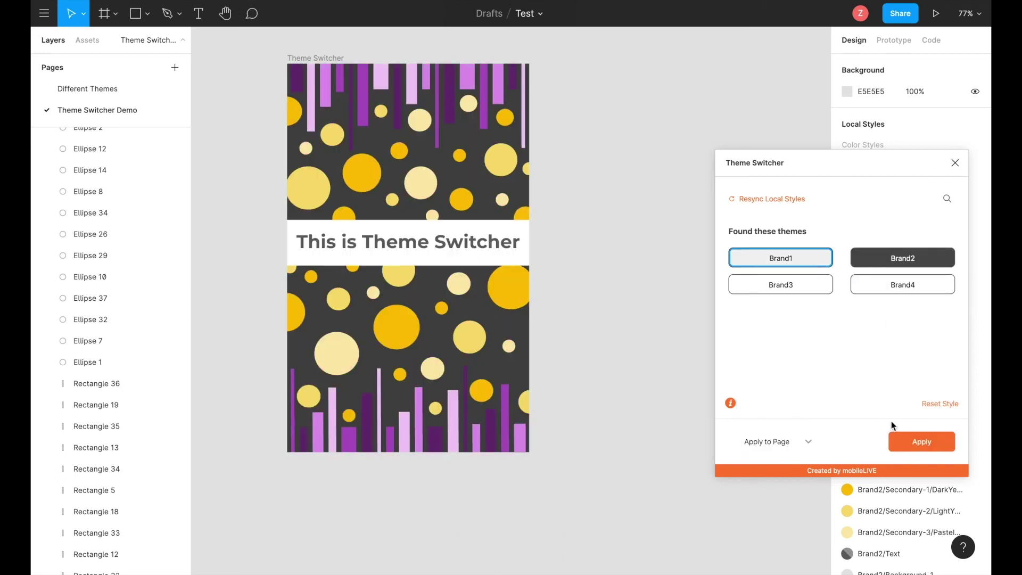
pyautogui.click(921, 441)
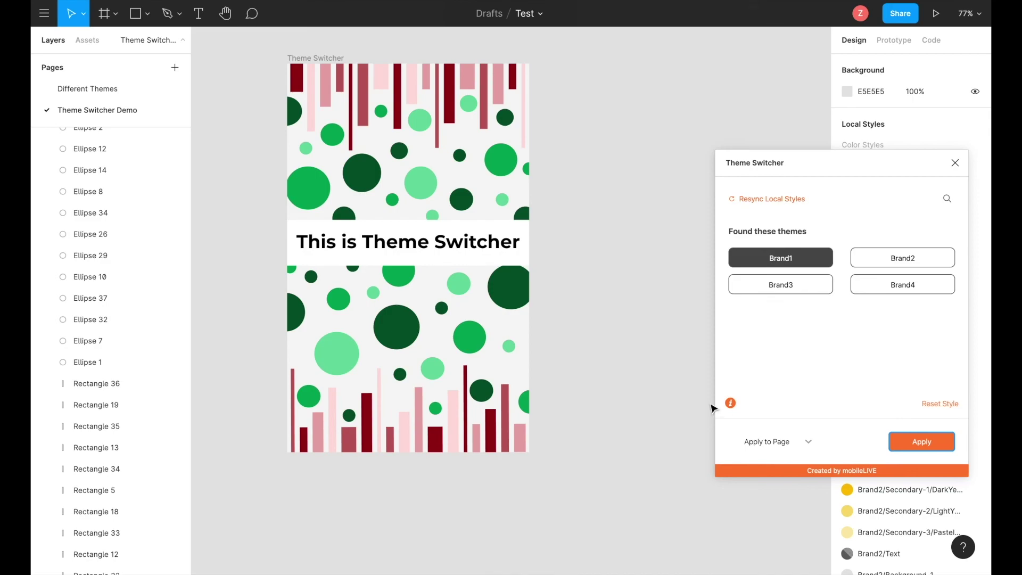